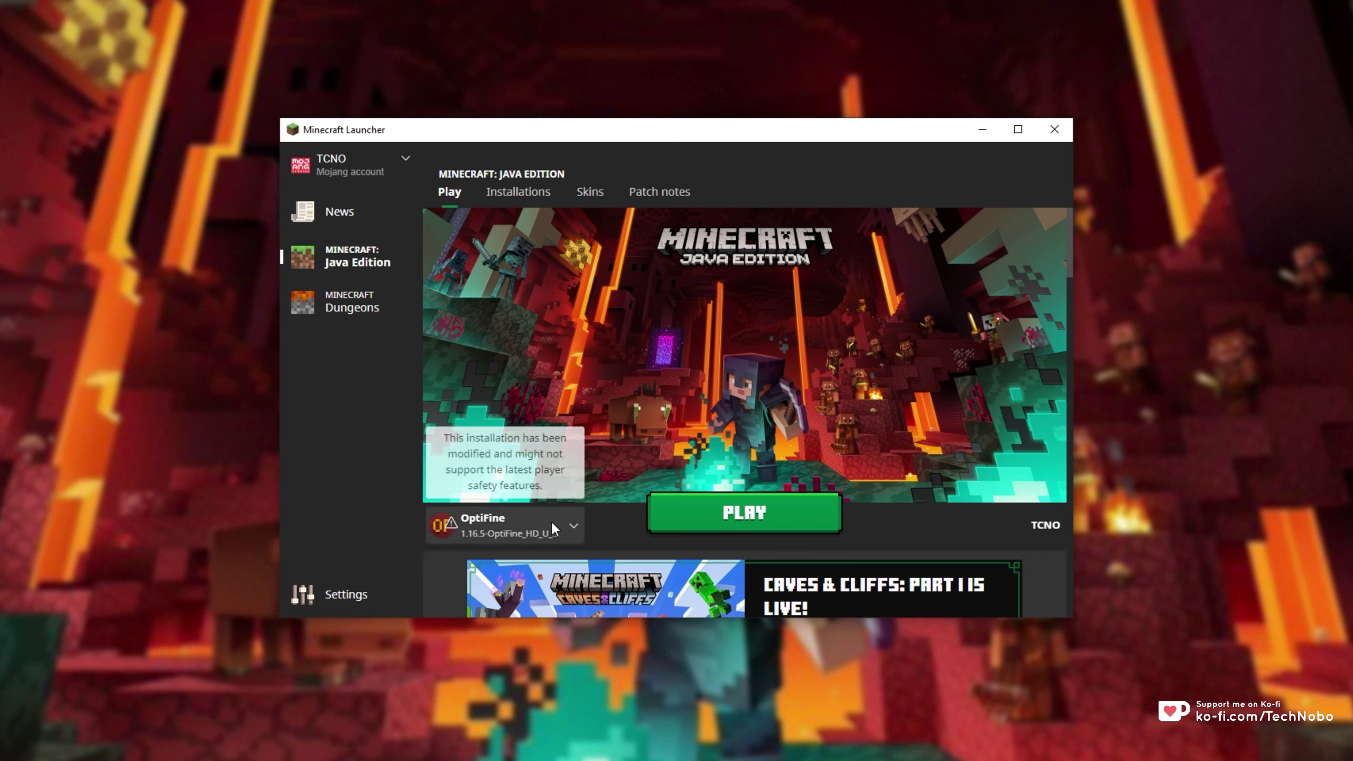
- Select Latest release 1.17, check the new-installation version options, then launch 1.17 to download it
left_click(552, 524)
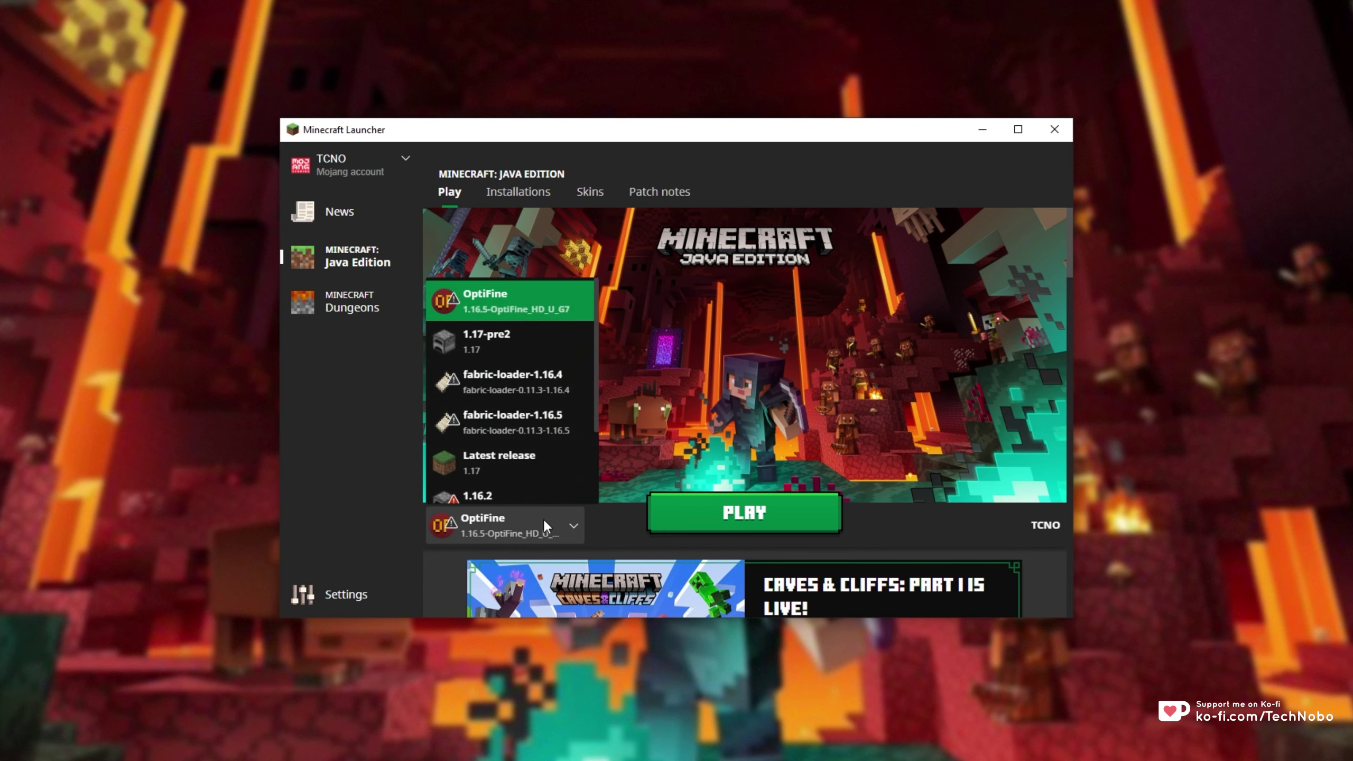
left_click(550, 463)
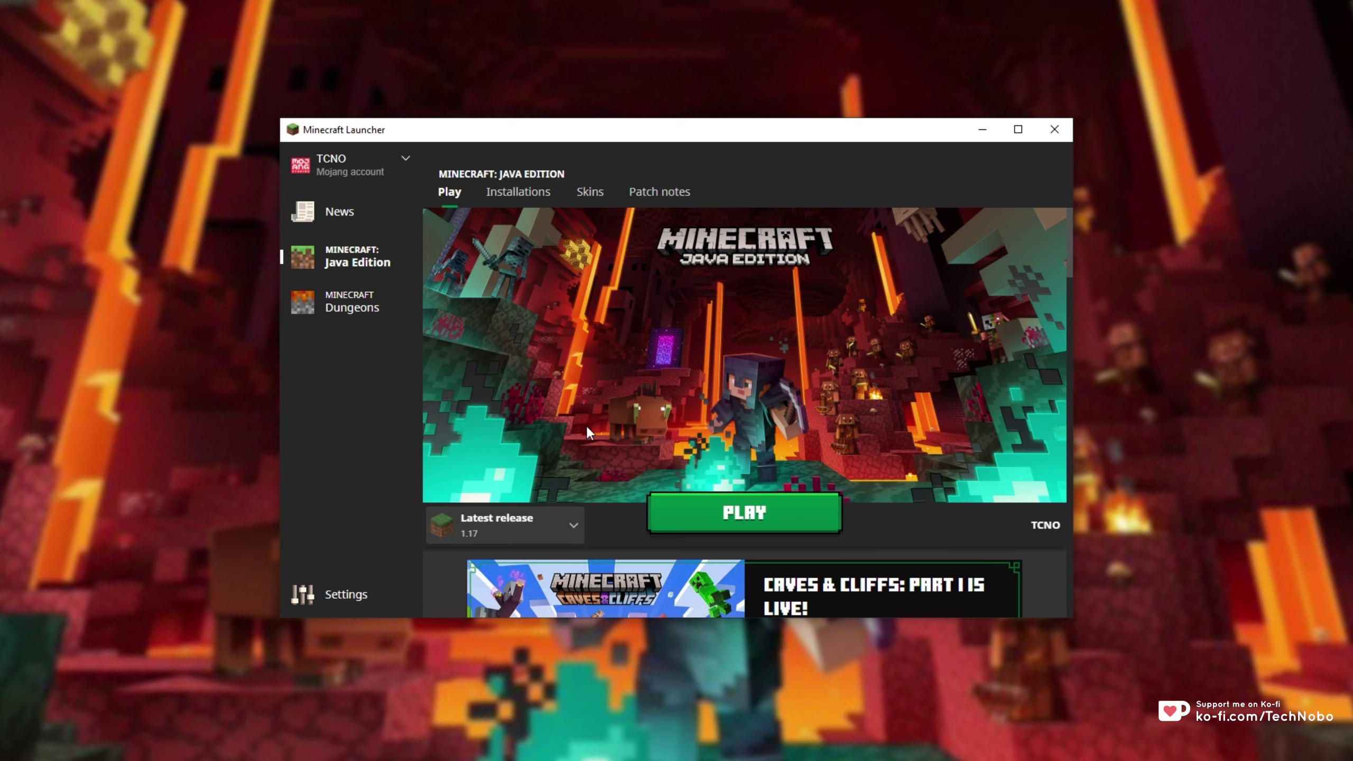
left_click(526, 197)
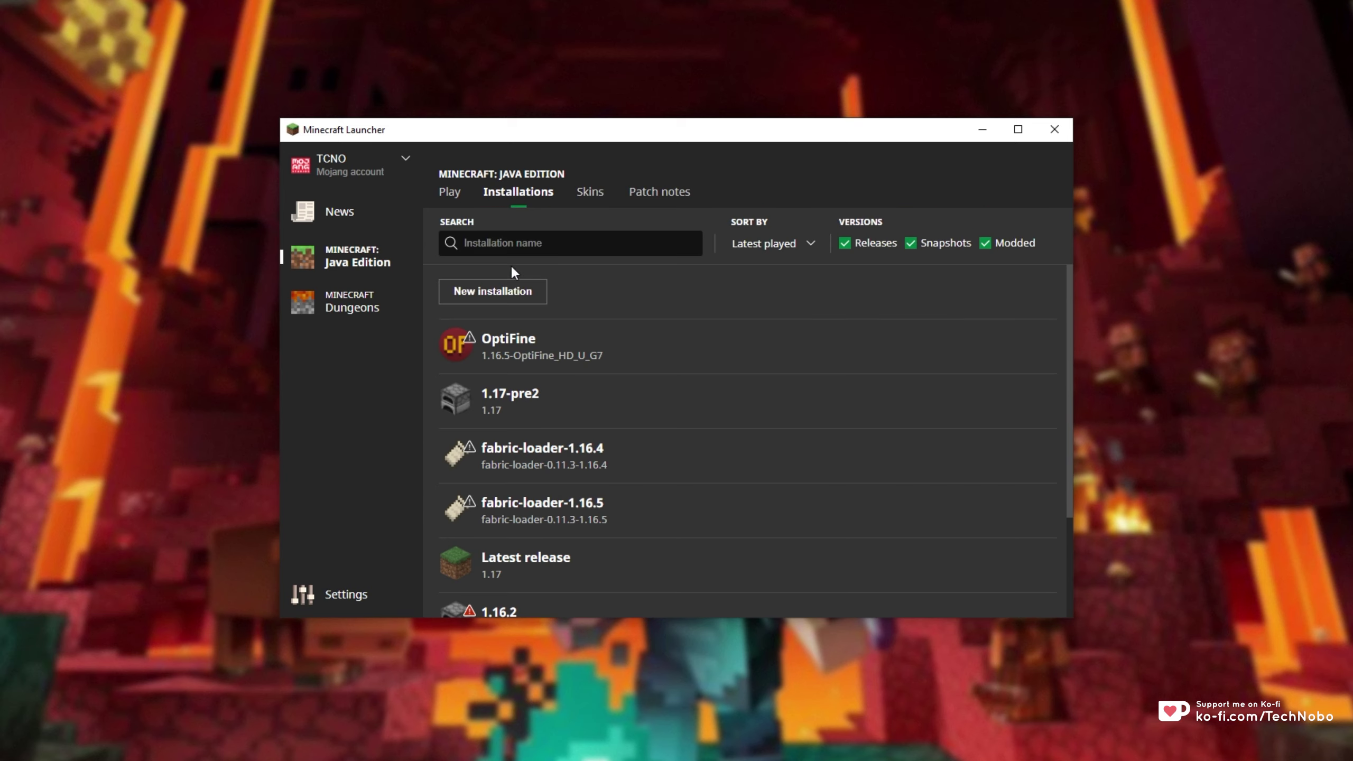
left_click(483, 291)
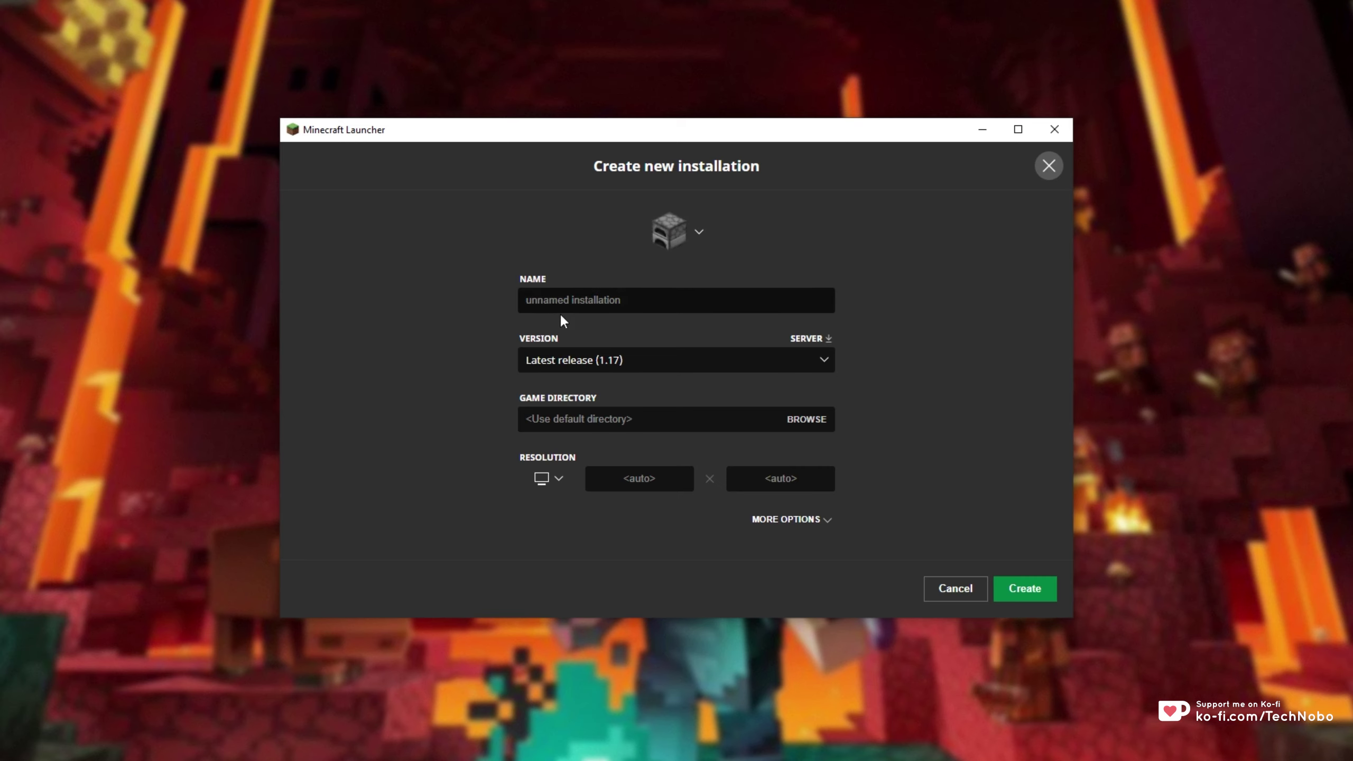
left_click(632, 361)
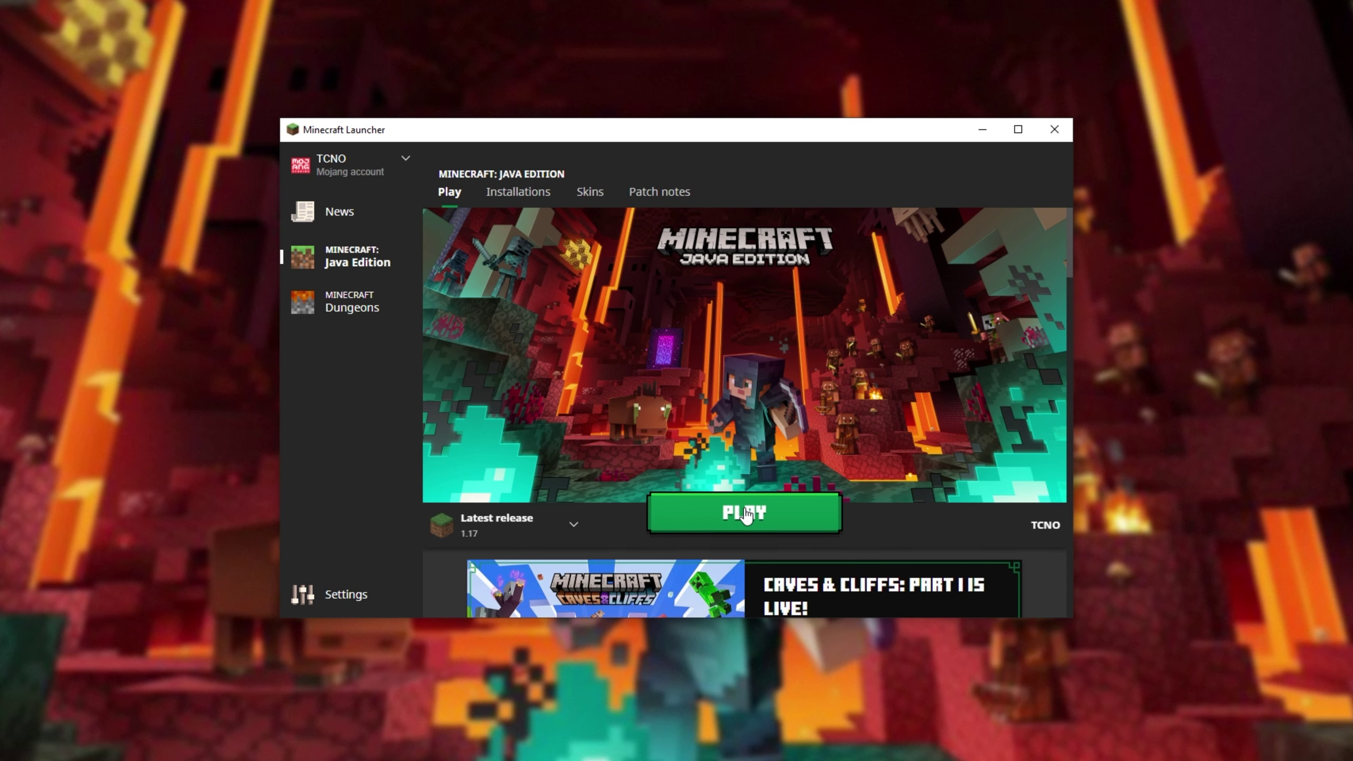
left_click(745, 512)
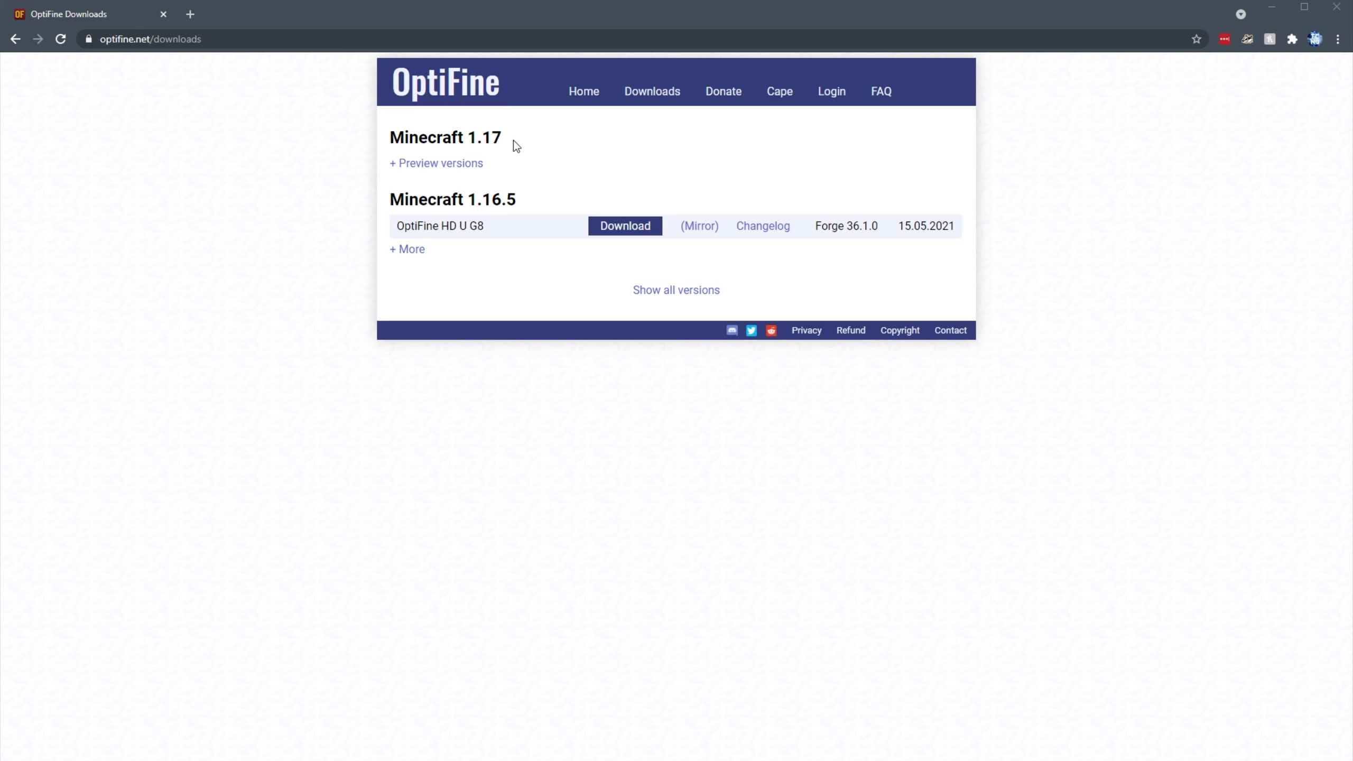
- Under Preview versions, start the download of OptiFine 1.17 HD U G9 pre18
left_click_drag(514, 140, 378, 136)
left_click(399, 148)
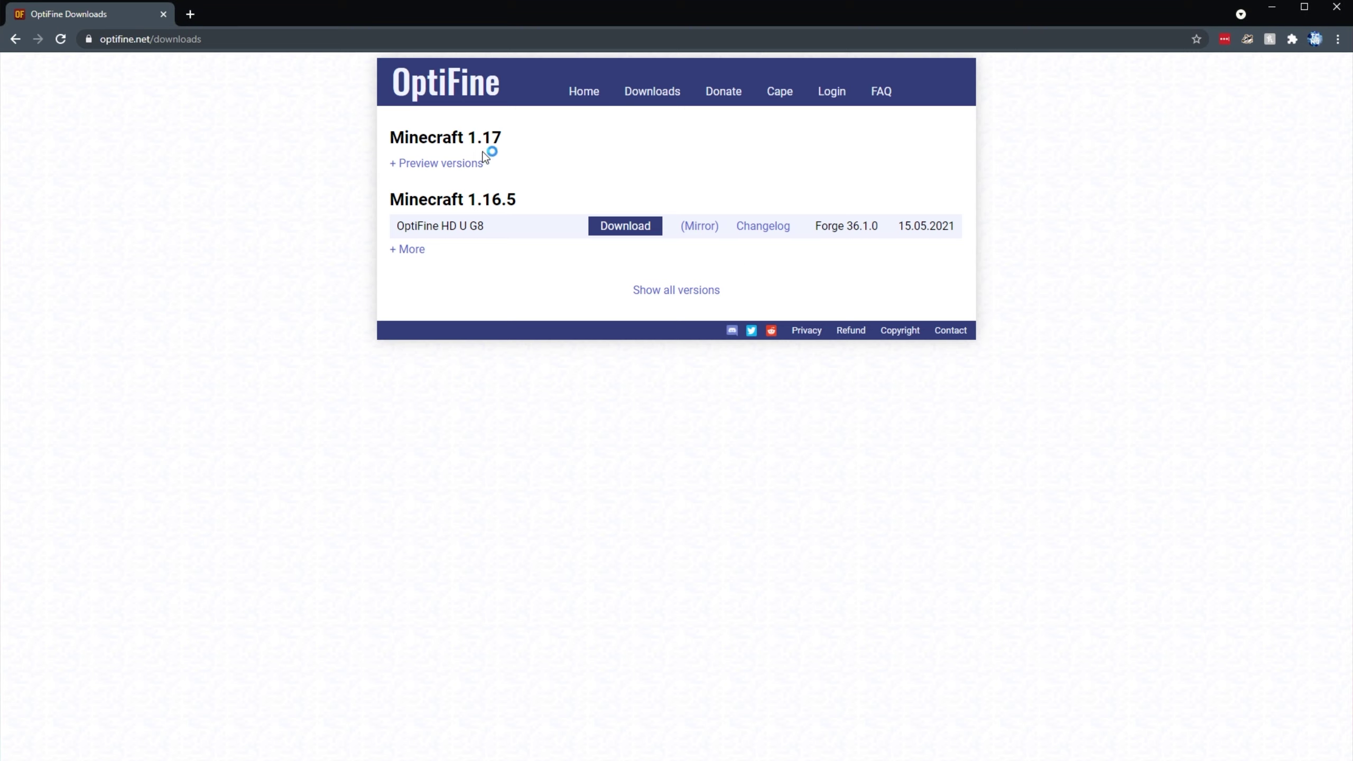
left_click(461, 165)
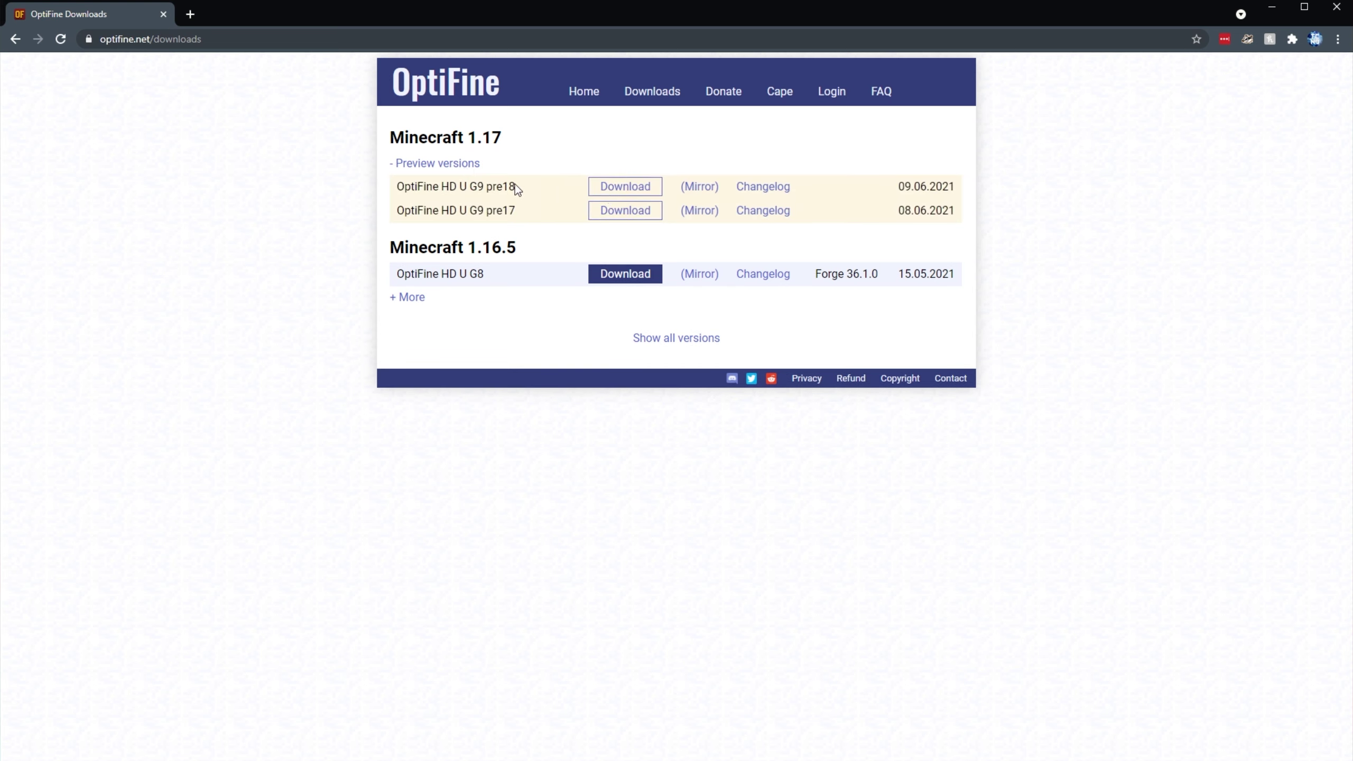
left_click_drag(516, 186, 458, 185)
left_click(597, 194)
left_click(598, 196)
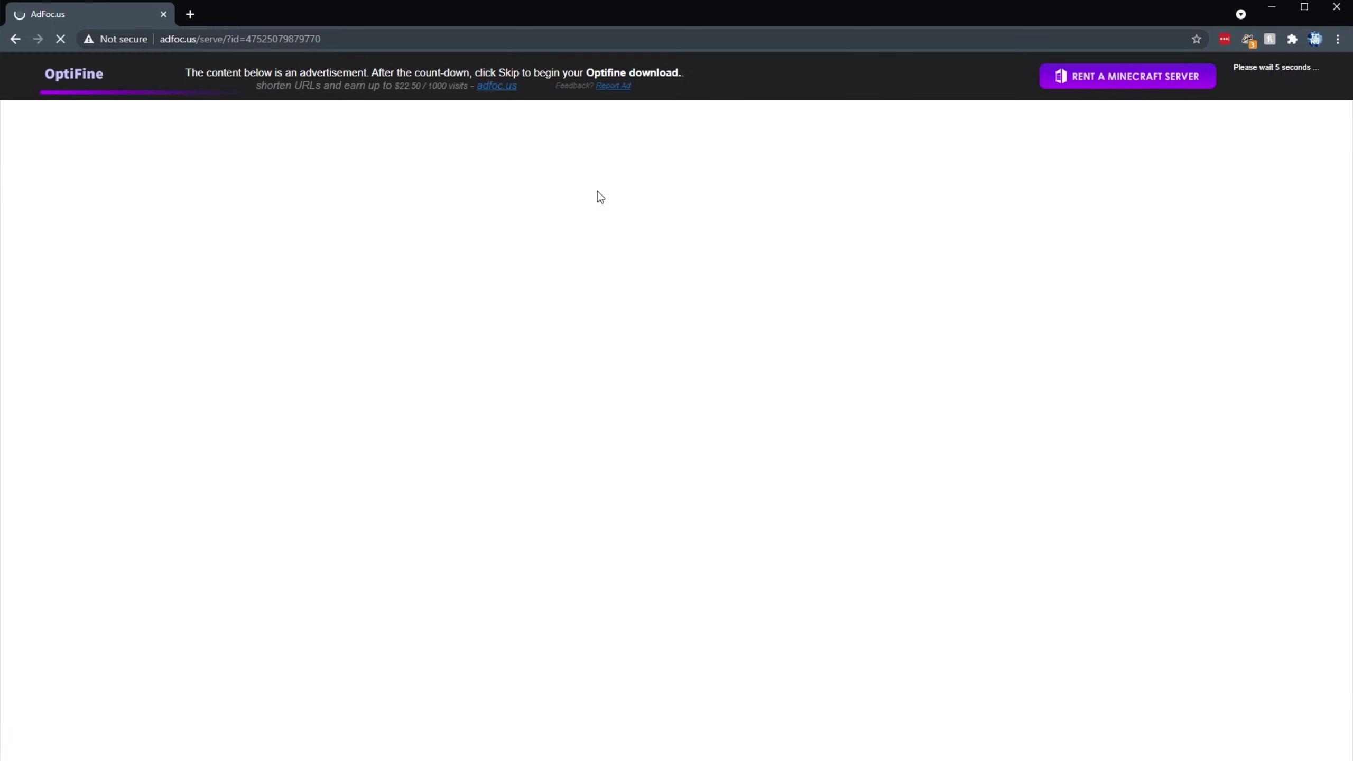
- Skip the ad, download and keep the G9 pre18 jar, then open it
left_click(1256, 81)
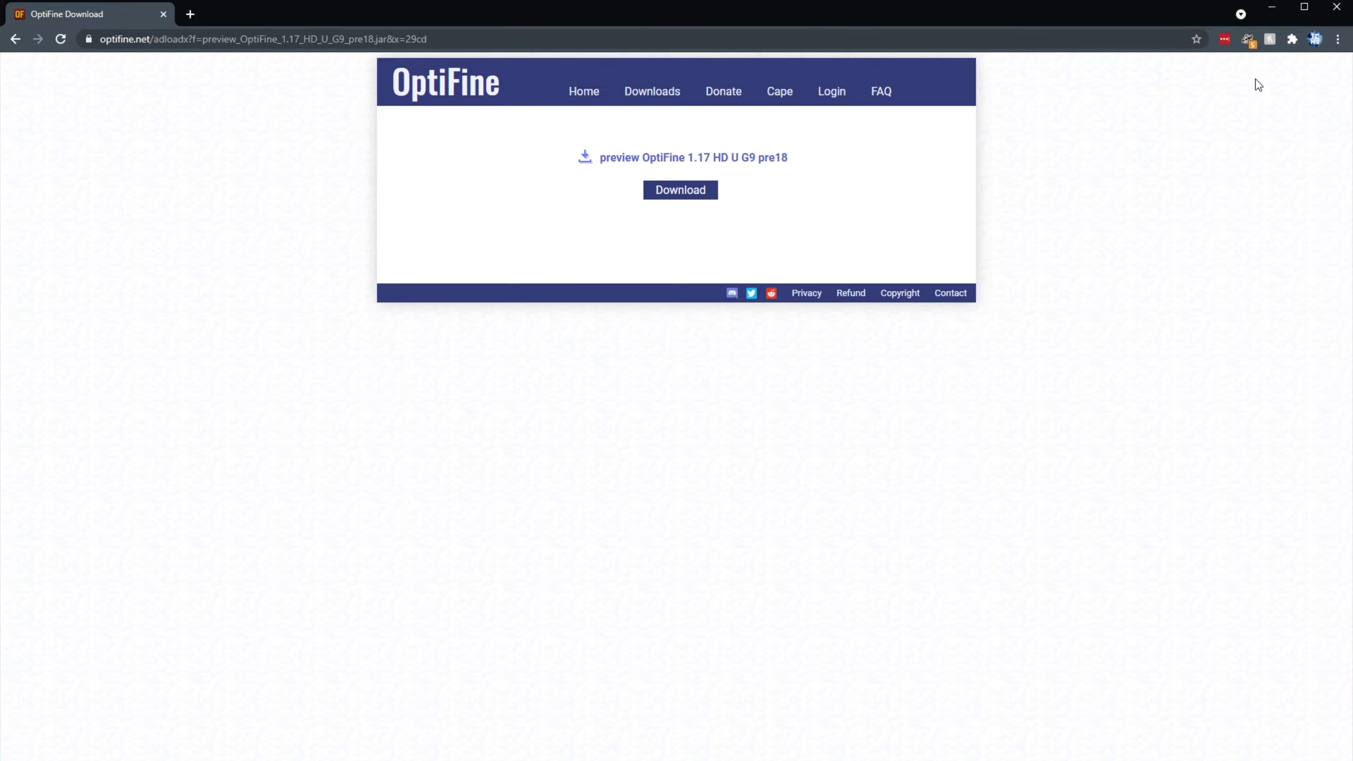
left_click(684, 202)
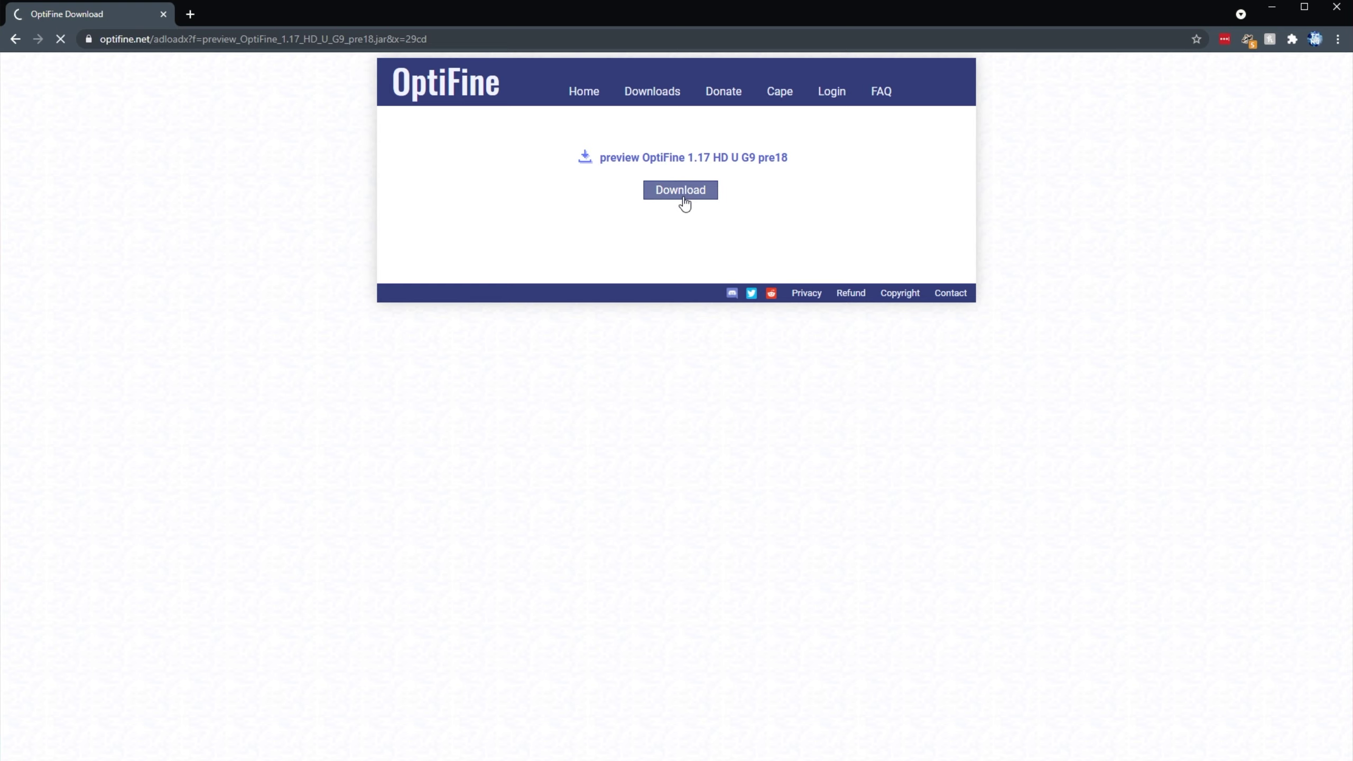
key("F11")
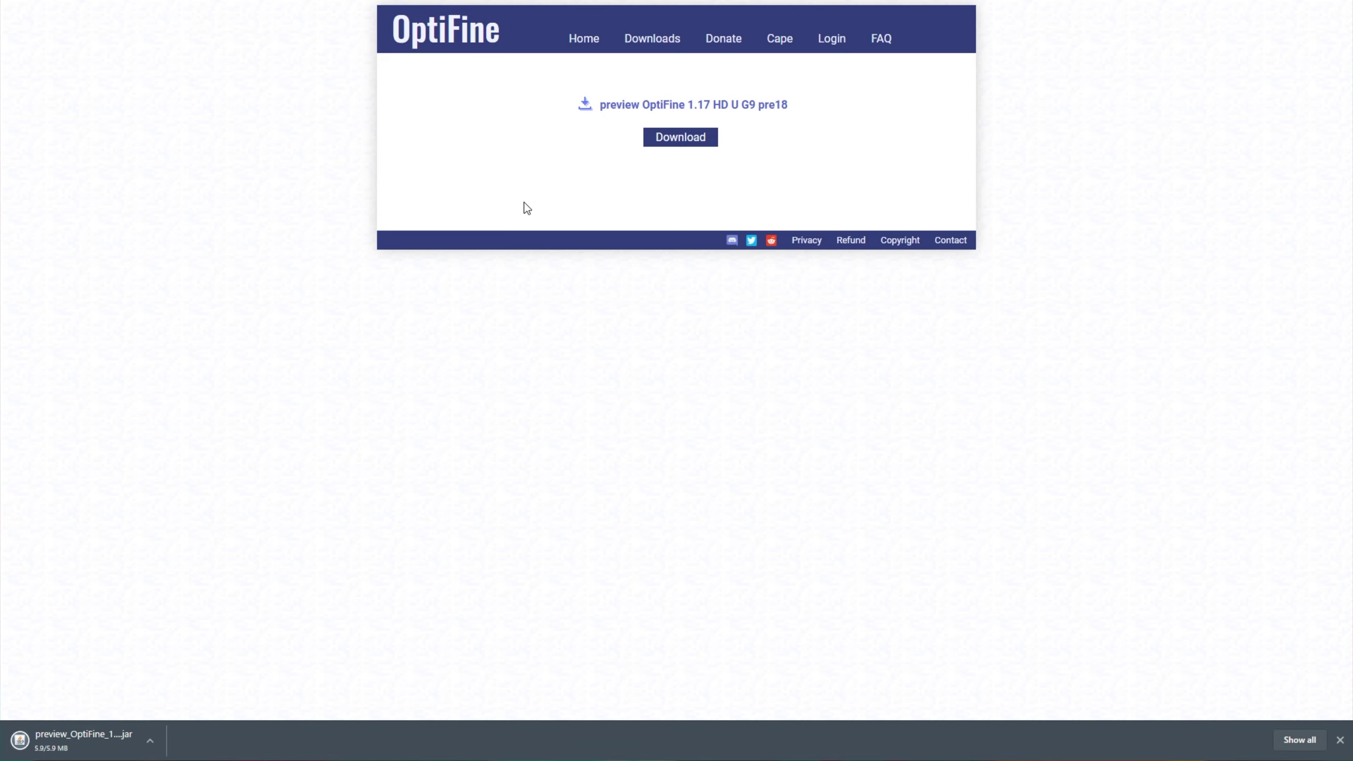
key("alt+Left")
left_click(265, 740)
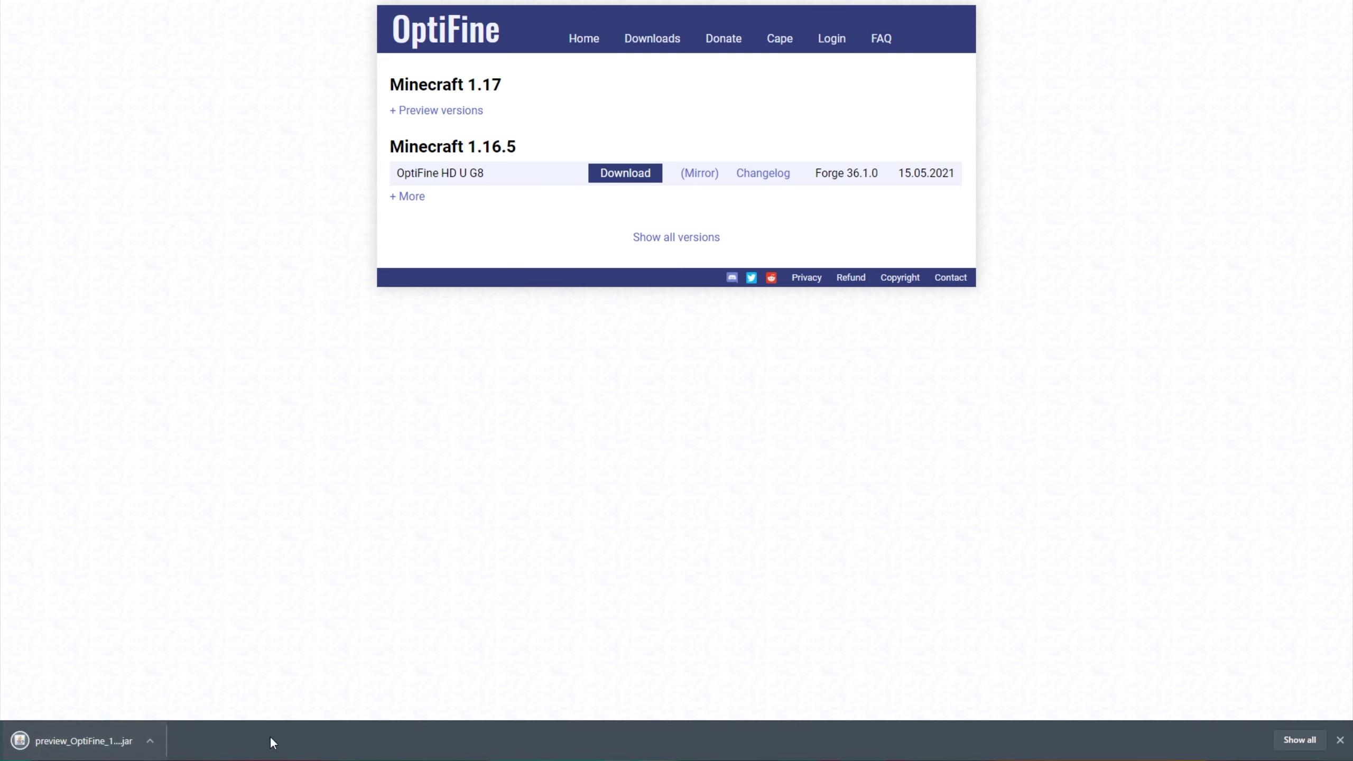
left_click(31, 744)
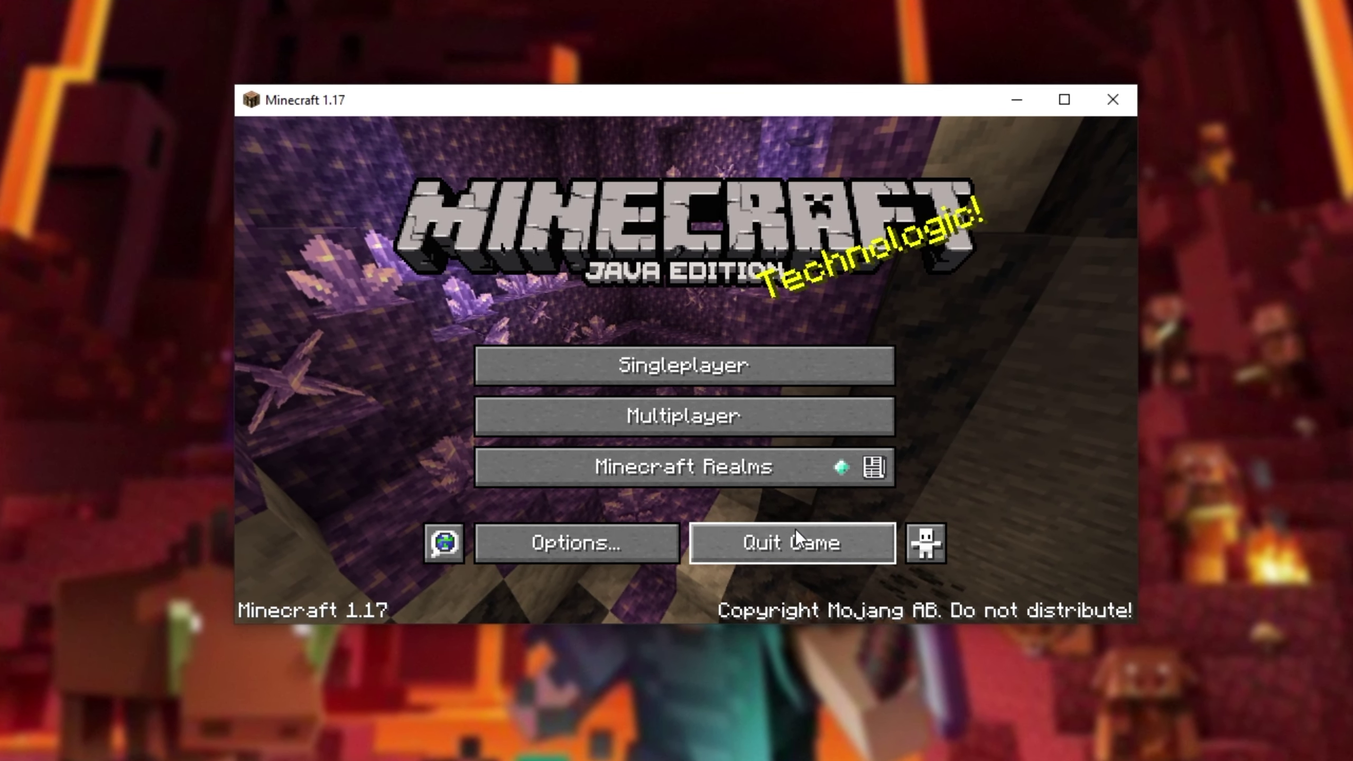
- Quit the running Minecraft 1.17 game and install OptiFine HD Ultra G9 pre18
left_click(737, 488)
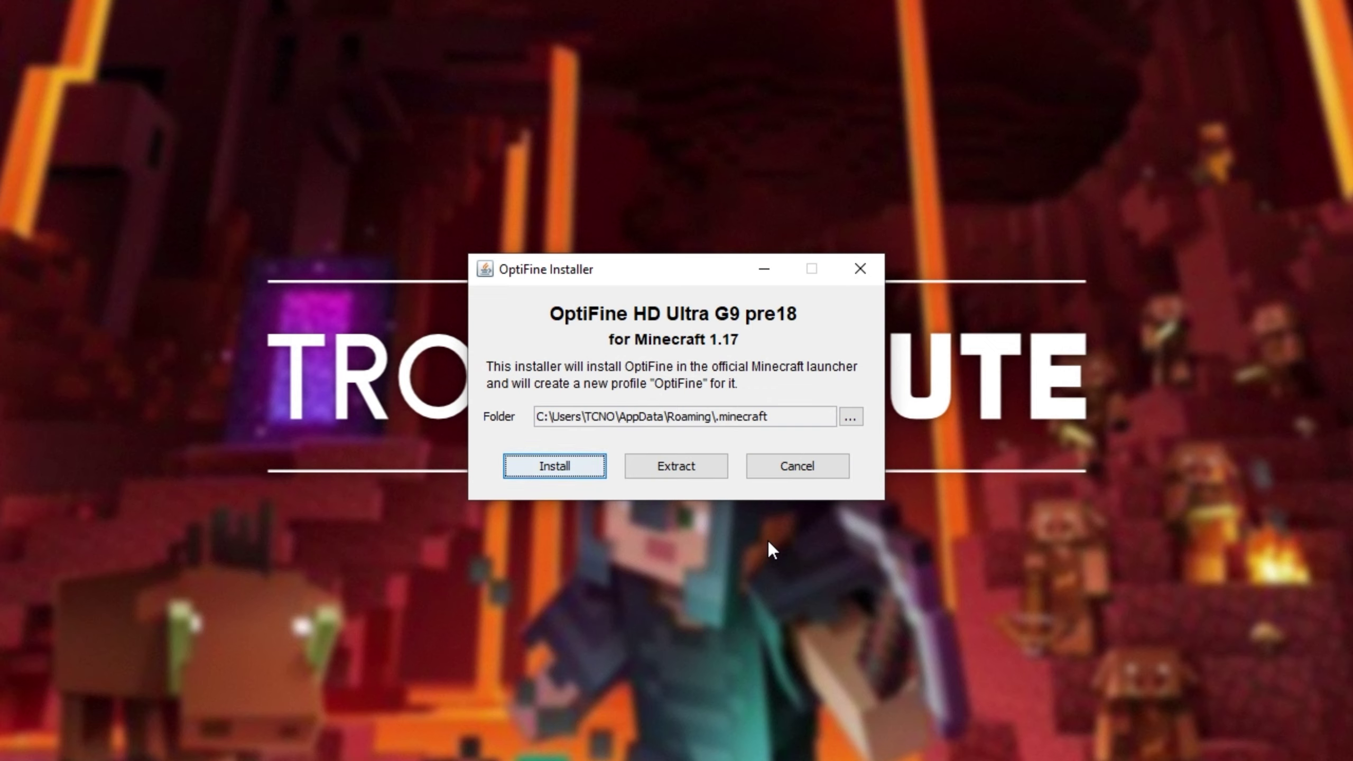
left_click(586, 470)
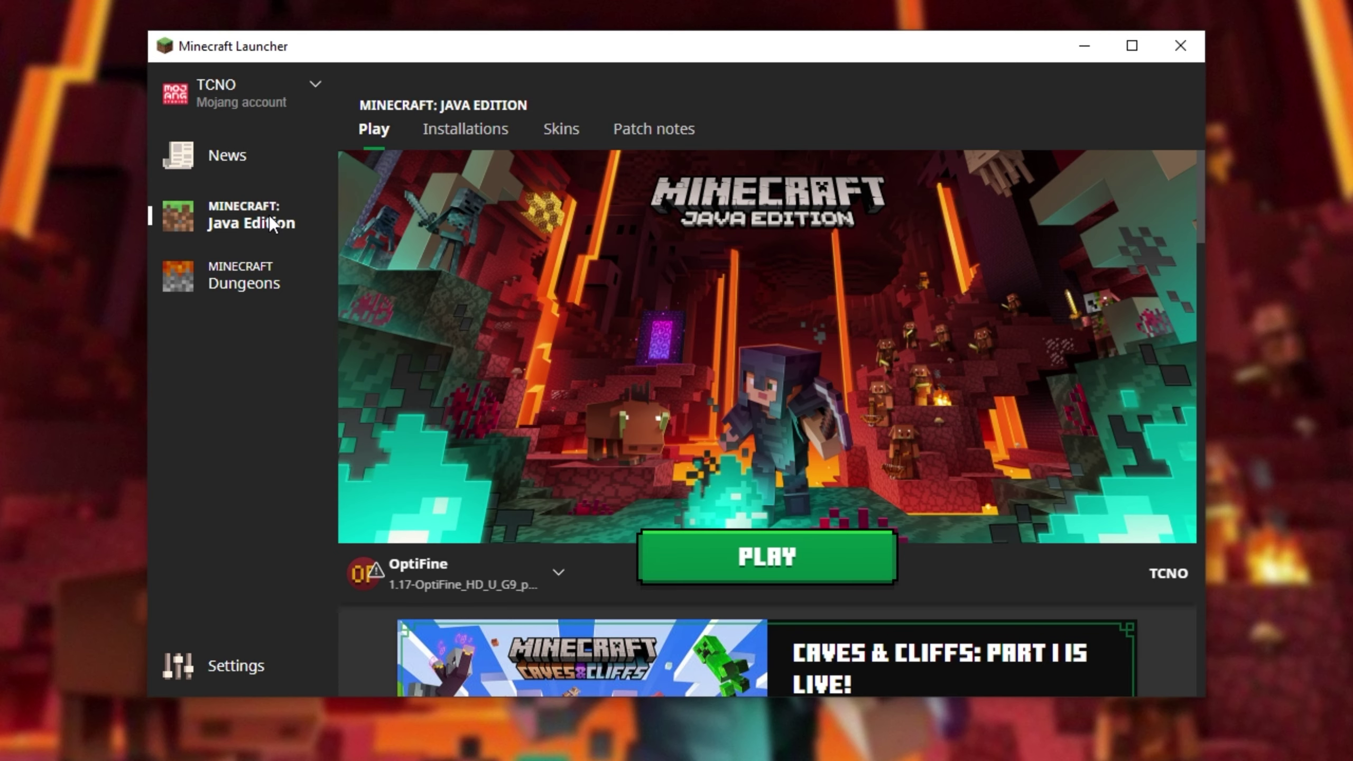
- Launch the OptiFine 1.17 installation, accepting the 'I understand the risks' warning
left_click(487, 568)
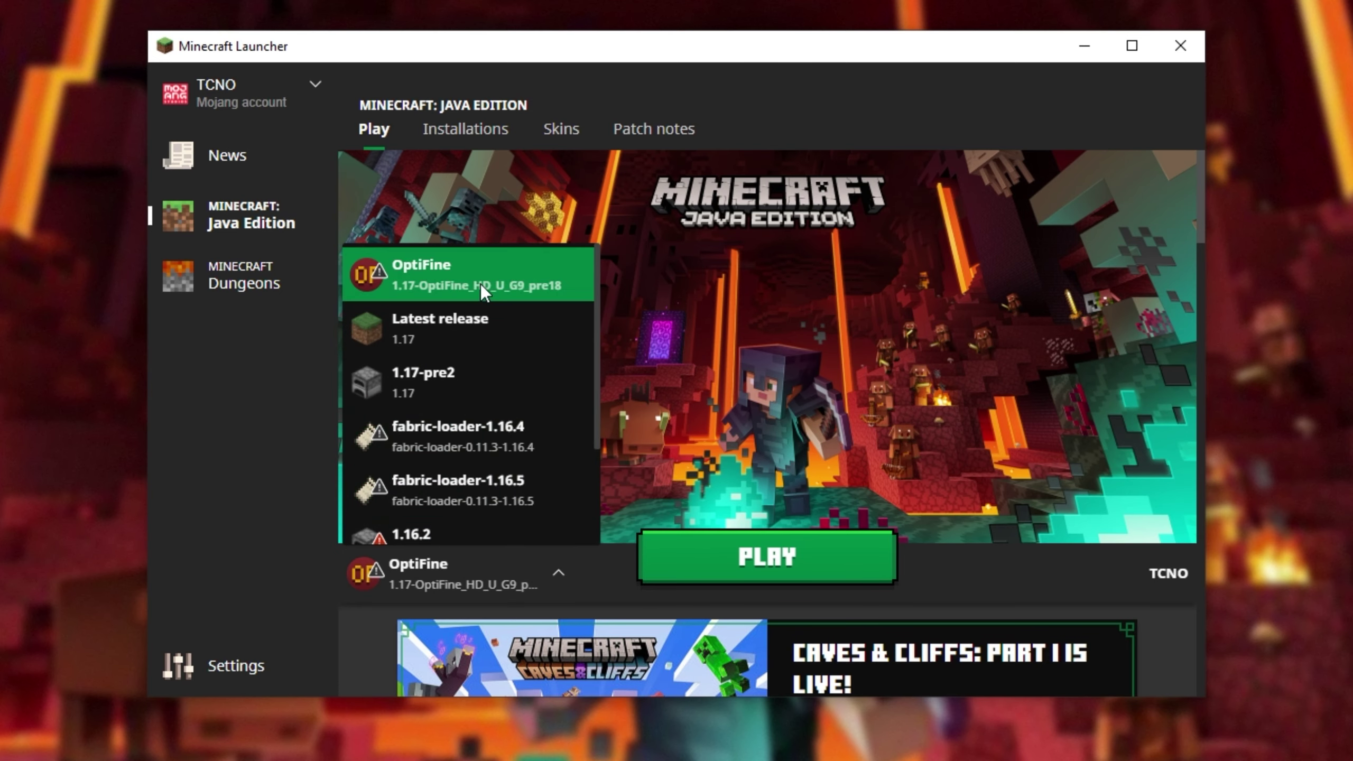
left_click(453, 275)
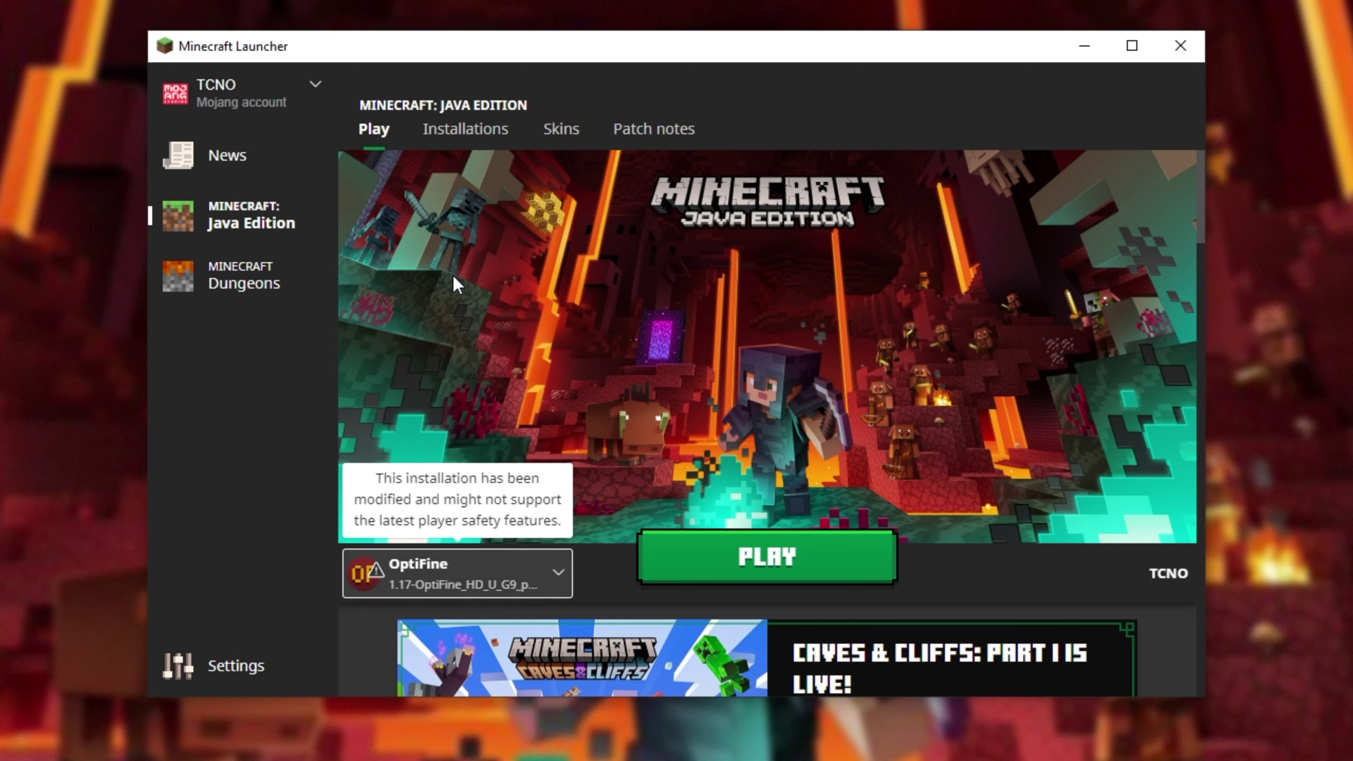
left_click(729, 544)
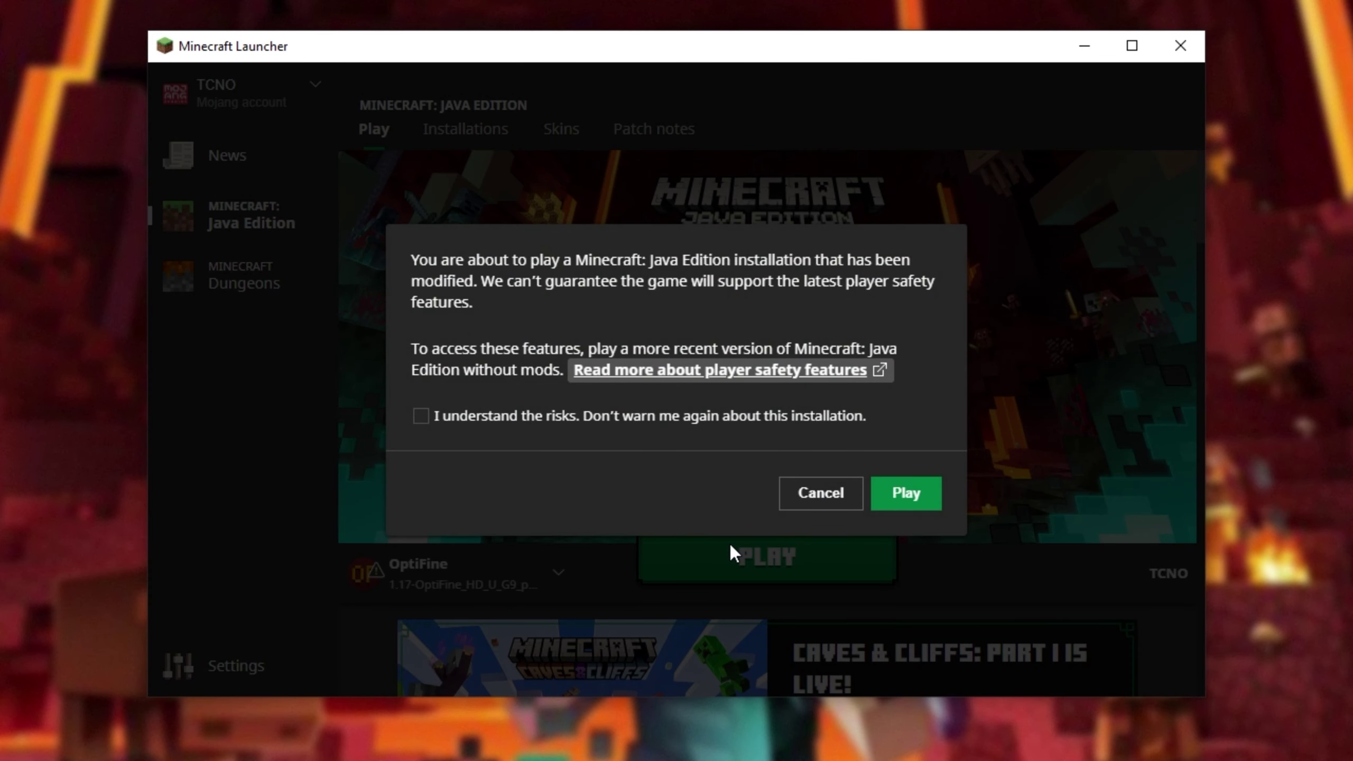
left_click(421, 416)
left_click(883, 490)
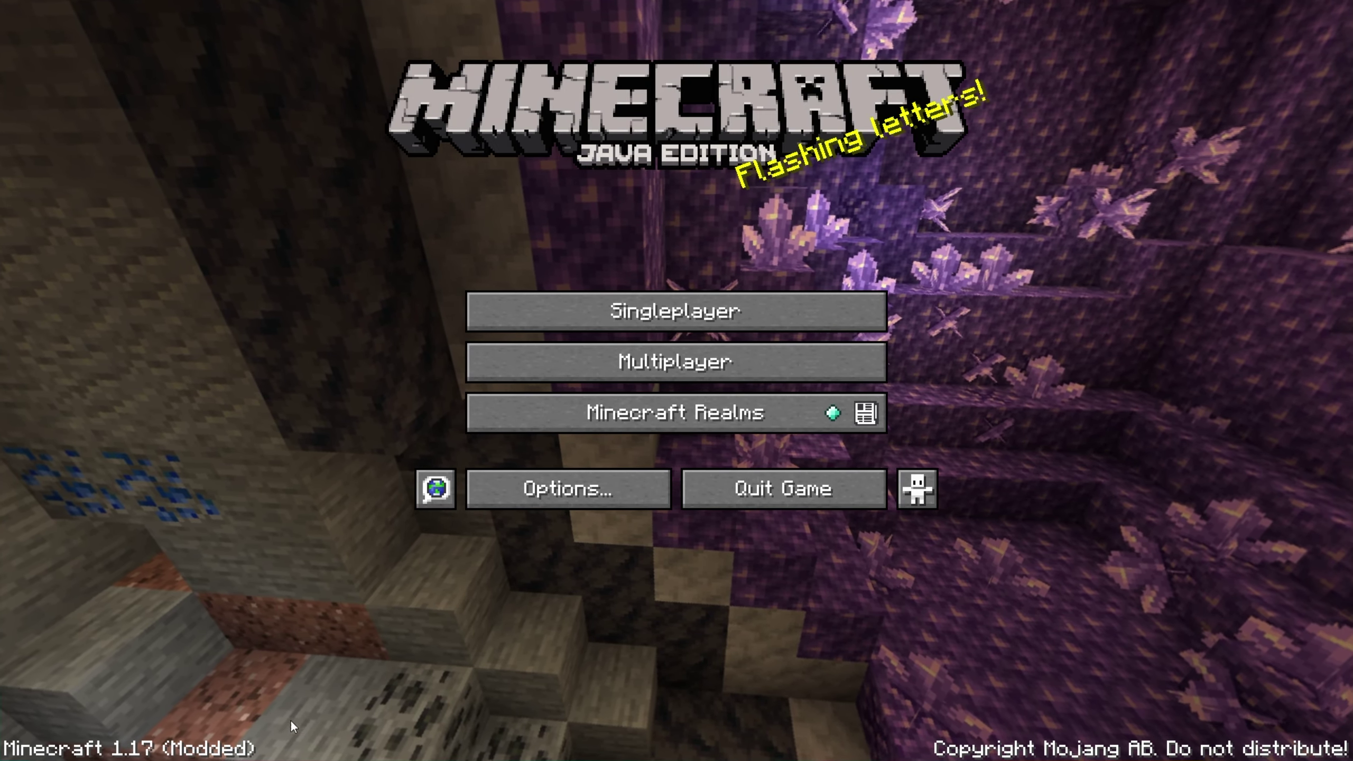
- Review OptiFine's Video Settings under Options, then close the Minecraft window
left_click(569, 503)
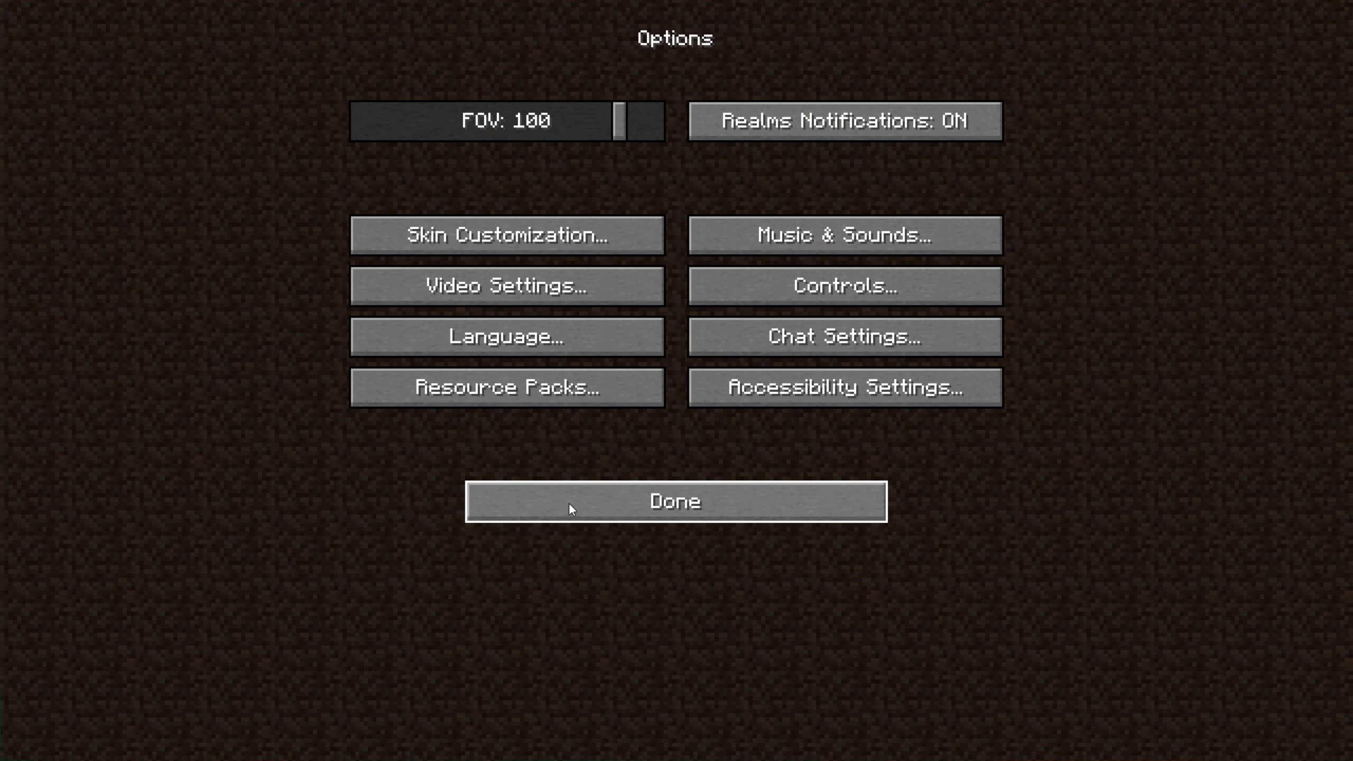
left_click(546, 273)
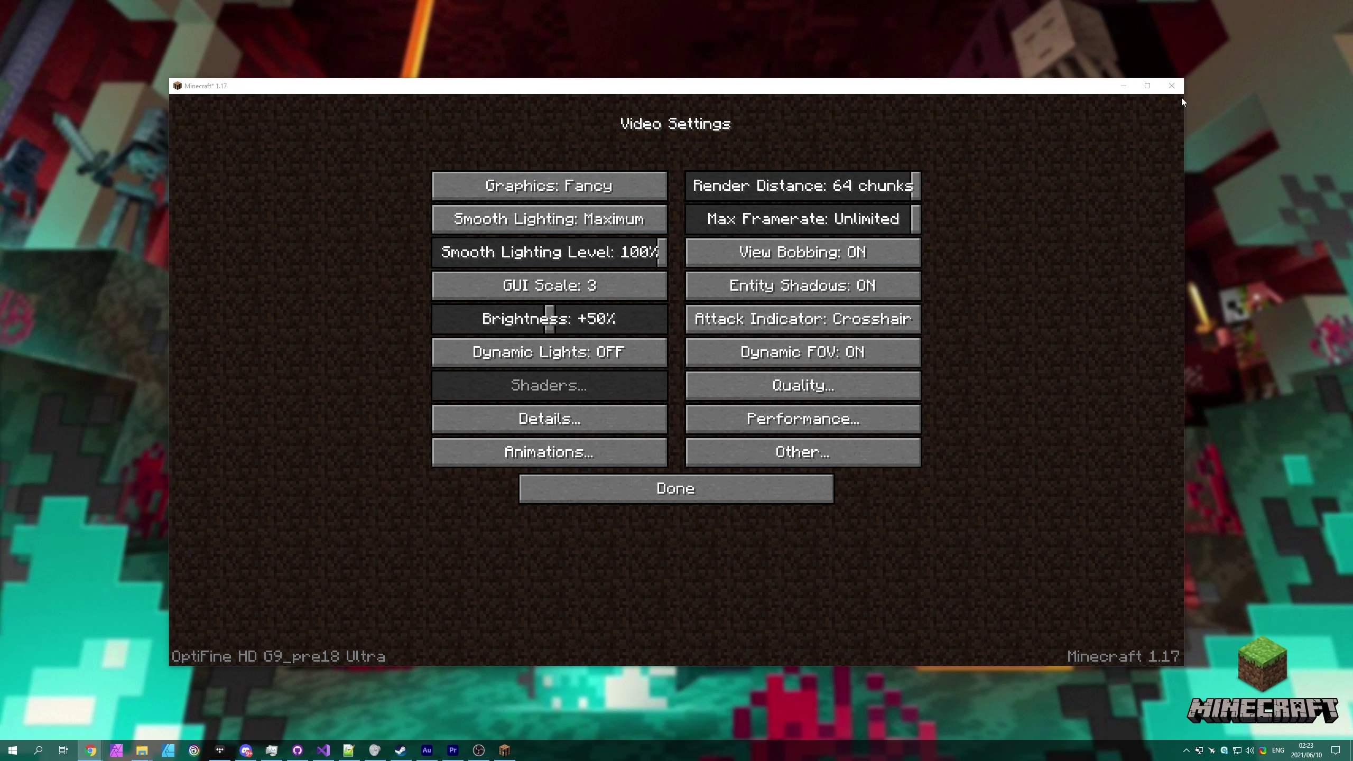
left_click(1170, 84)
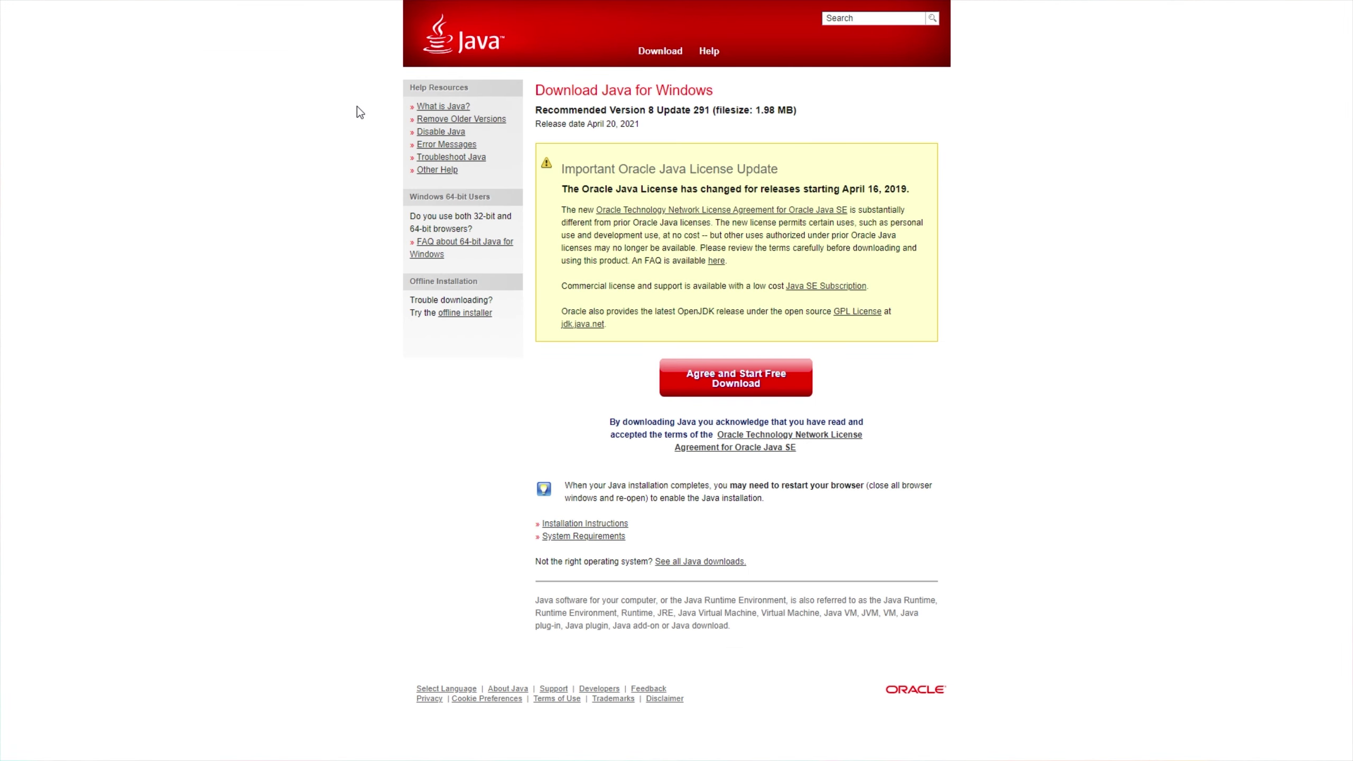
- Check the recommended Java version on the Java page and return to the 'download java' results
left_click_drag(631, 110, 655, 110)
left_click(675, 146)
key("alt+Left")
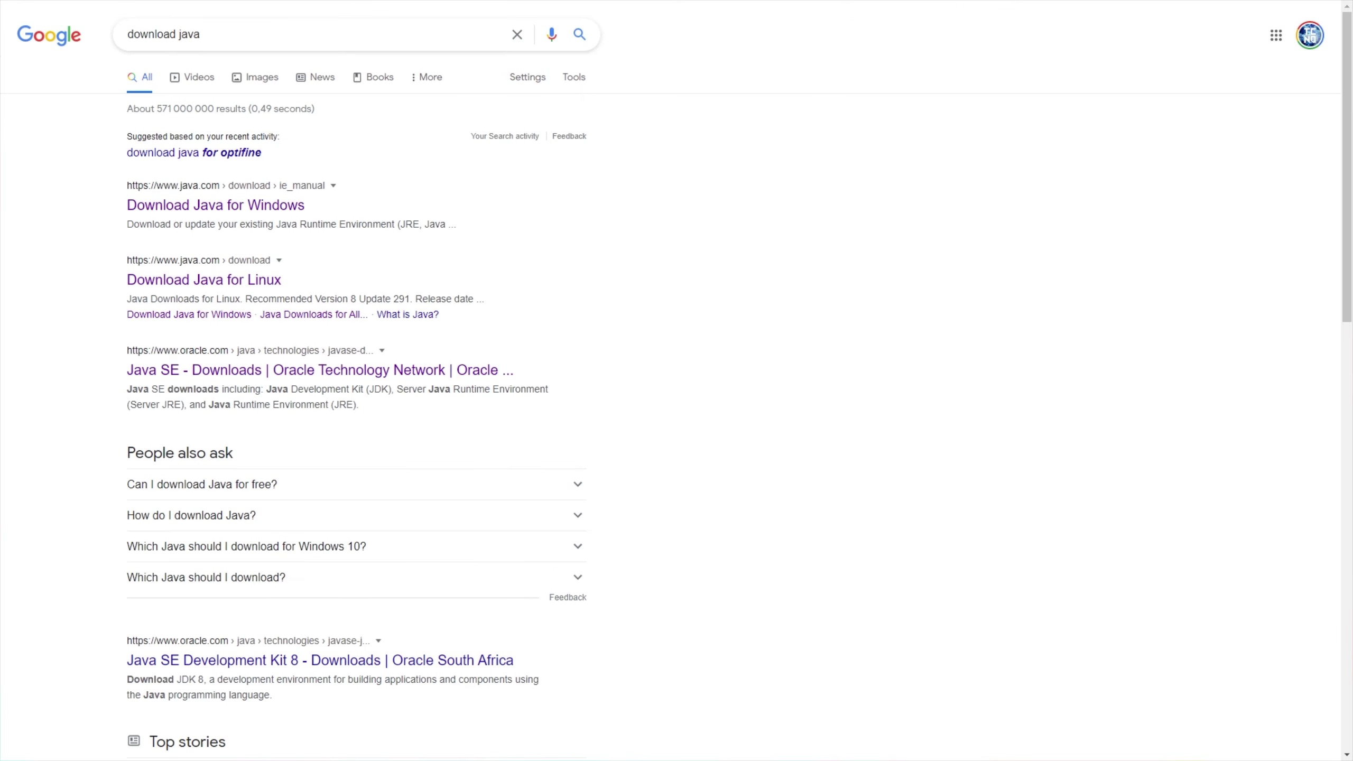
- Open Oracle's Java SE Downloads in a new tab and go to the JDK 16 download page
right_click(167, 375)
left_click(204, 384)
key("ctrl+Tab")
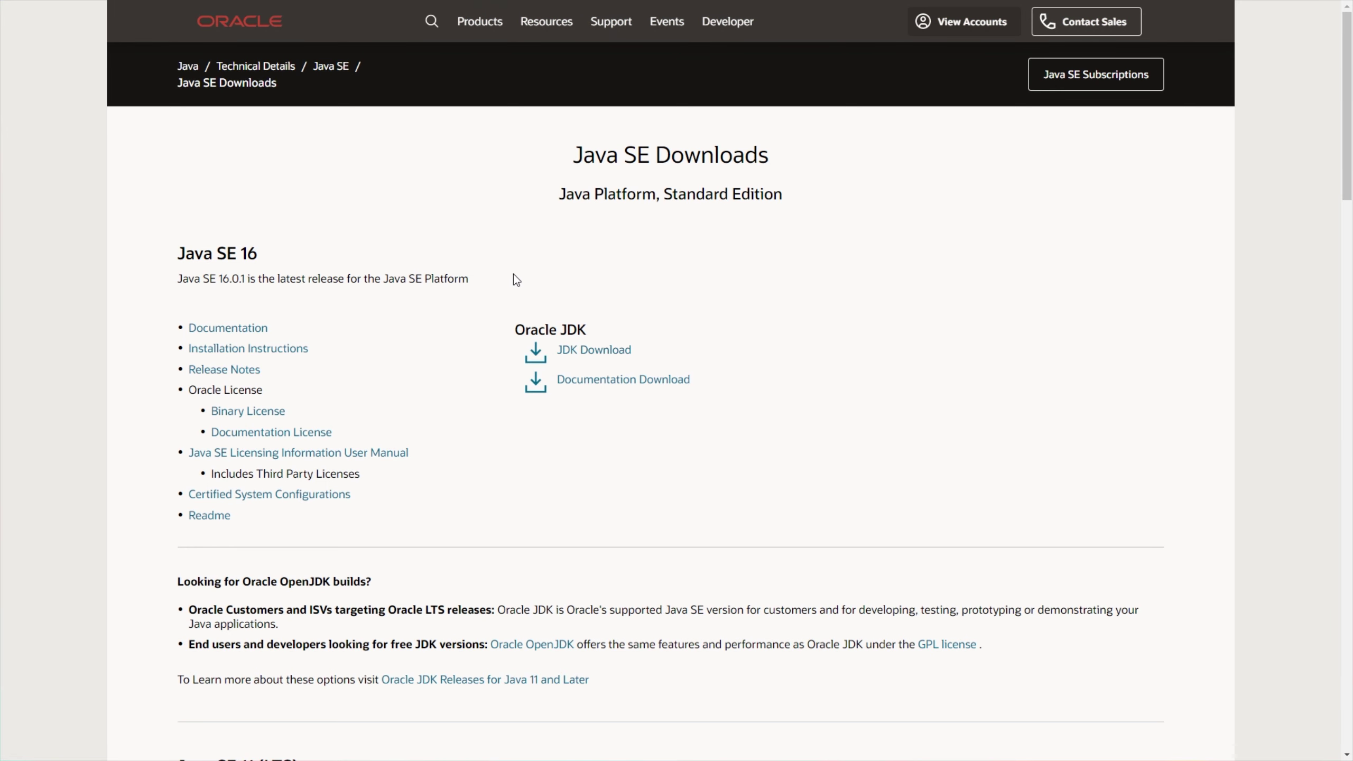
left_click_drag(260, 255, 181, 262)
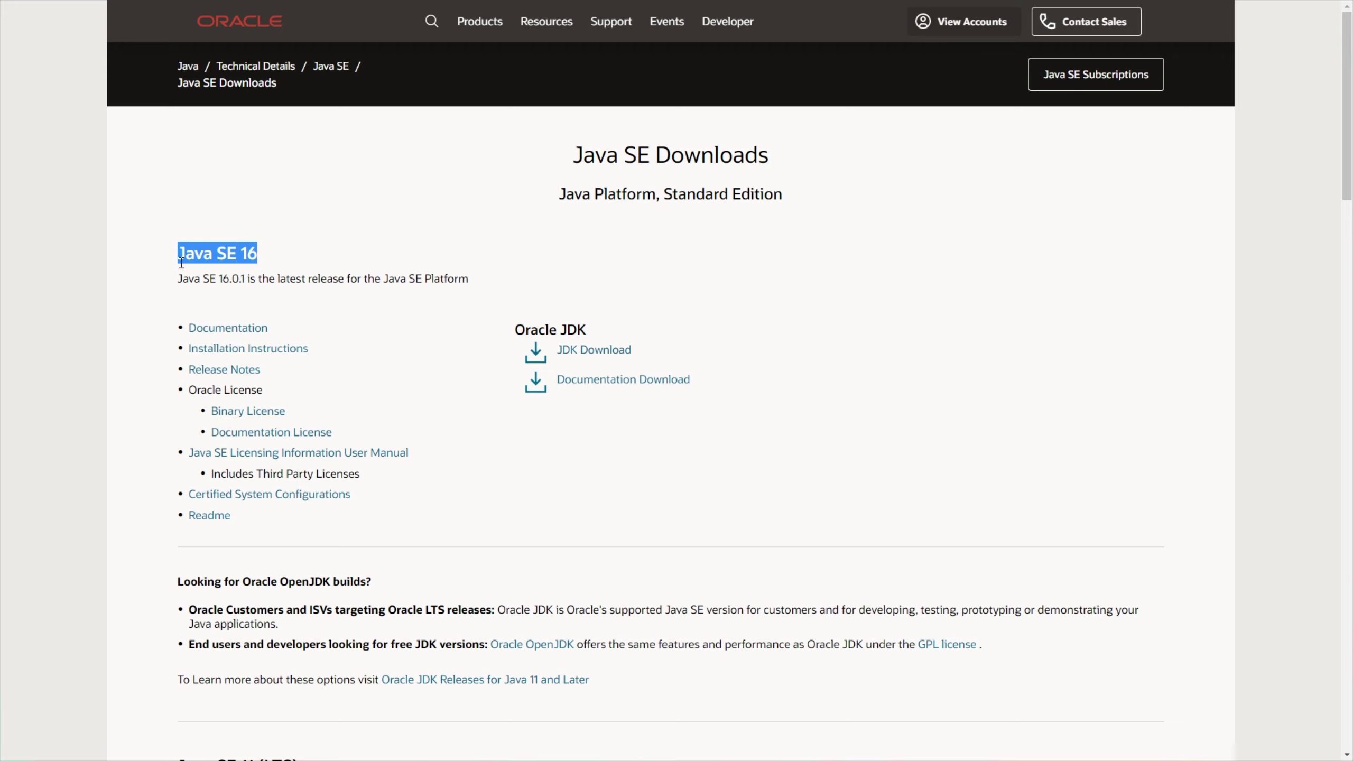
left_click(587, 352)
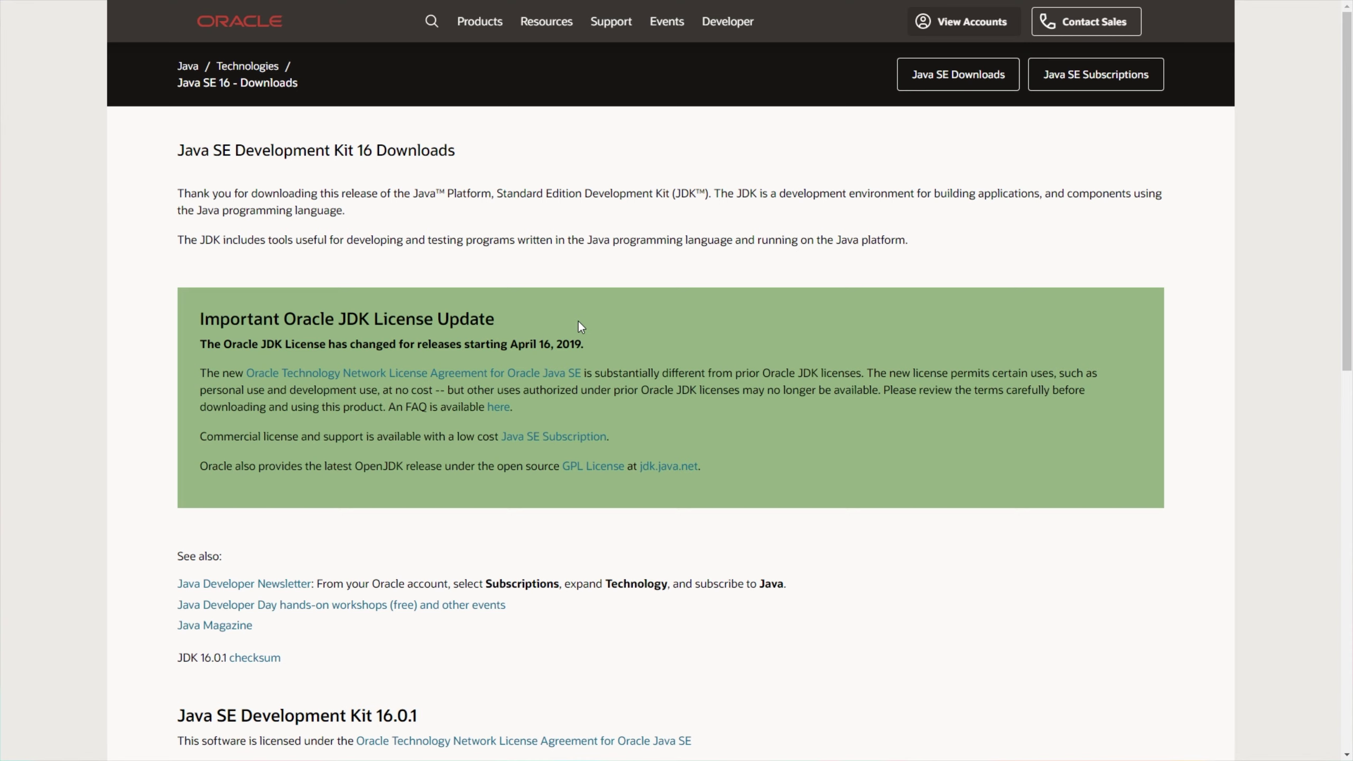
- Download jdk-16.0.1_windows-x64_bin.exe from the JDK 16.0.1 table after accepting the Oracle license
scroll(577, 325, "down", 10)
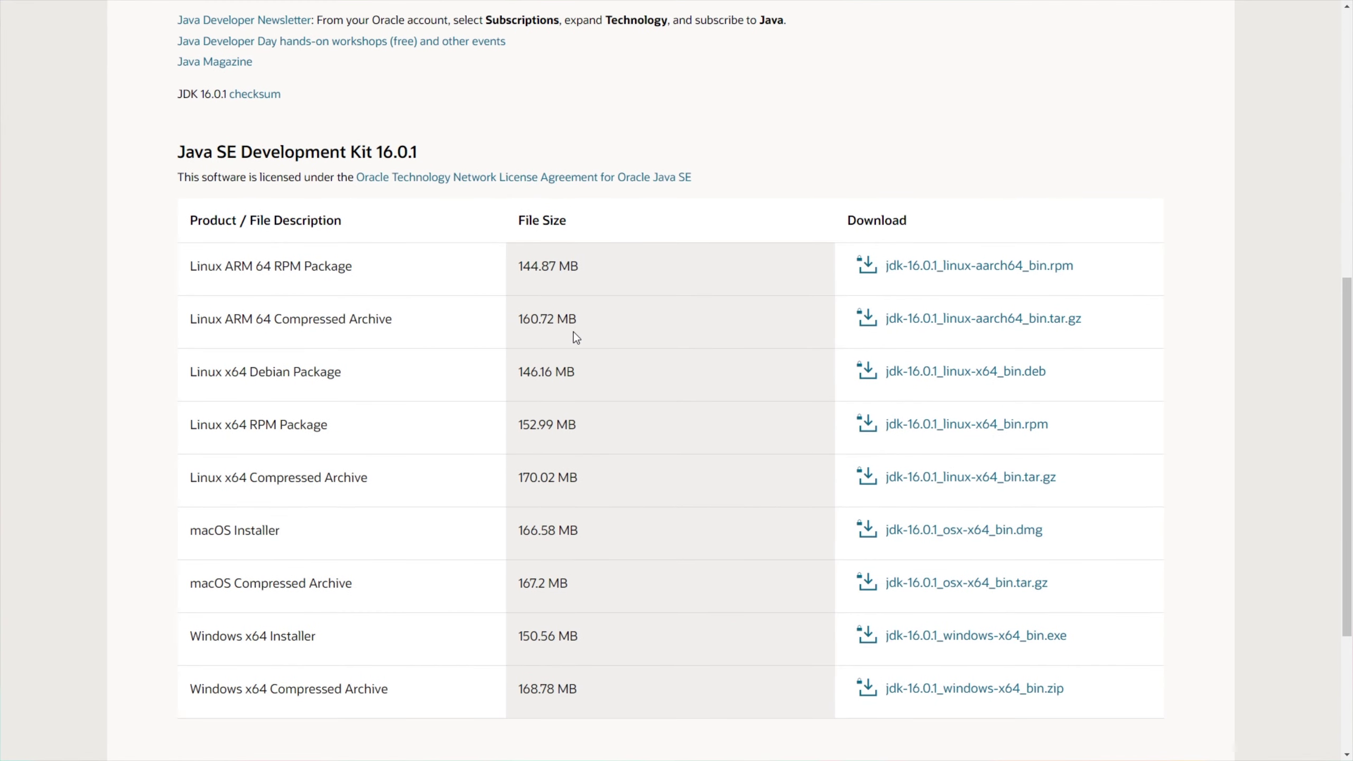
scroll(576, 337, "down", 1)
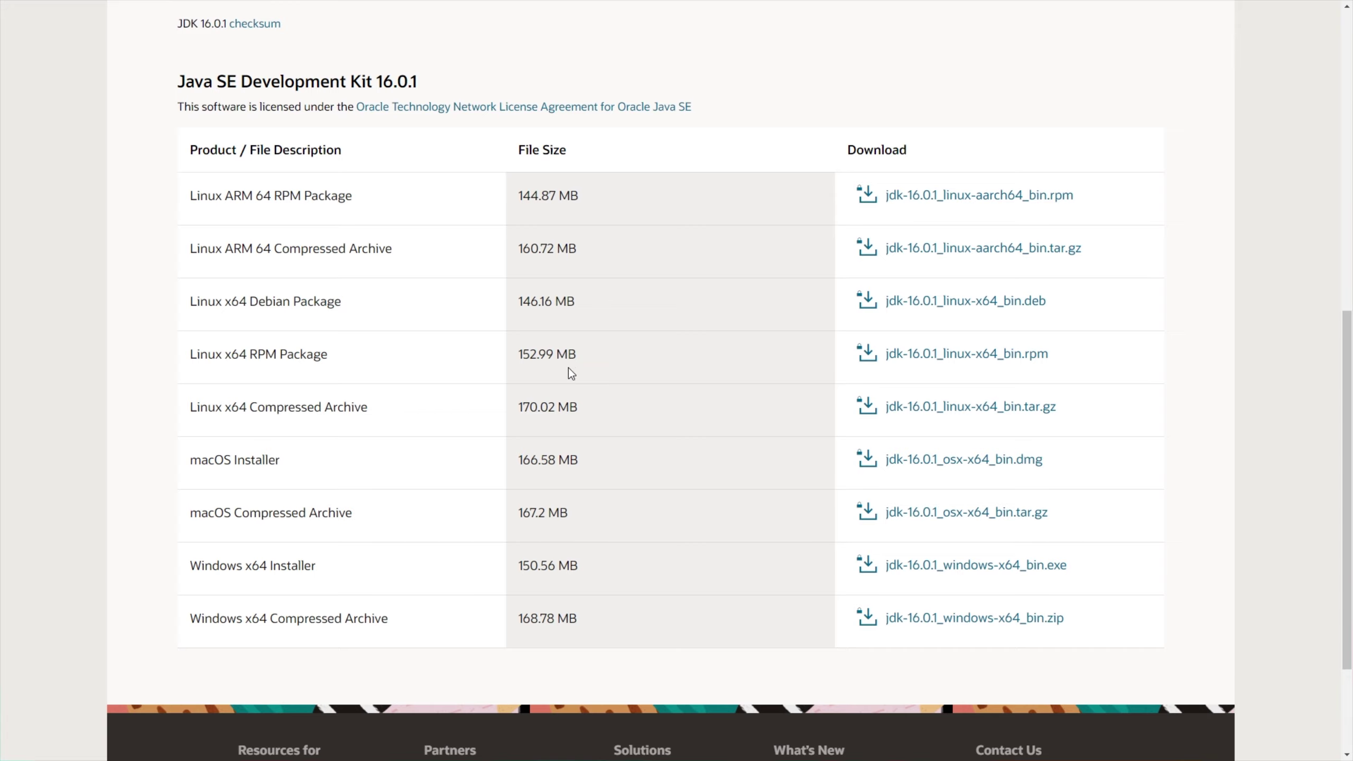
left_click_drag(189, 566, 315, 573)
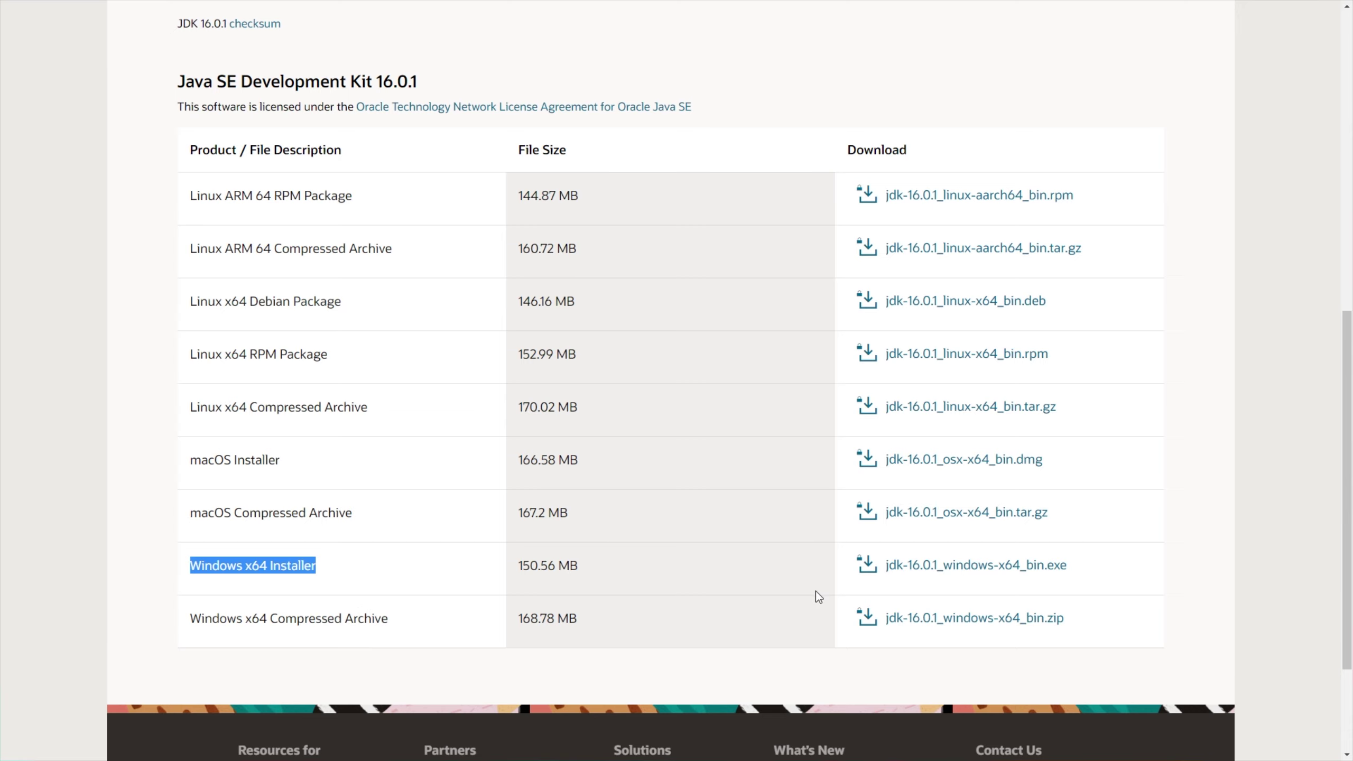
left_click(939, 569)
left_click(398, 344)
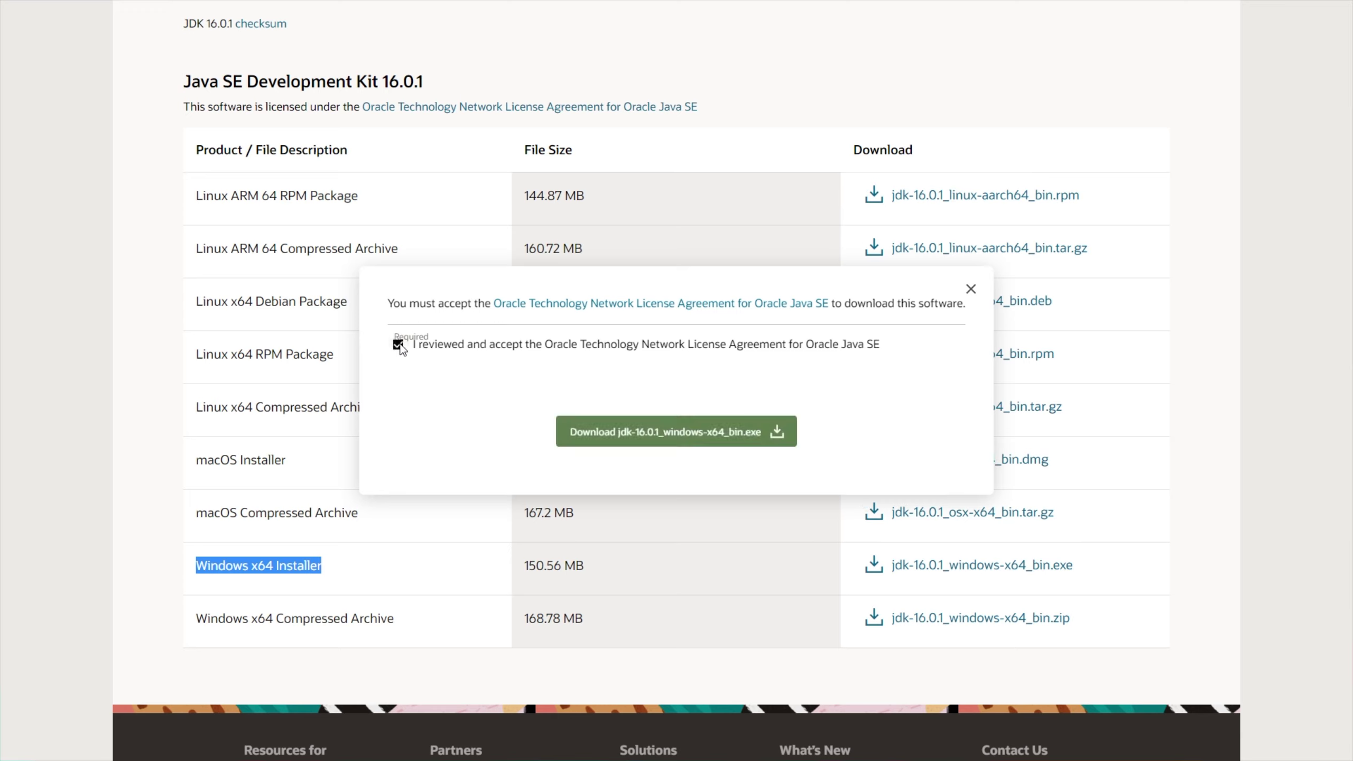
left_click(630, 433)
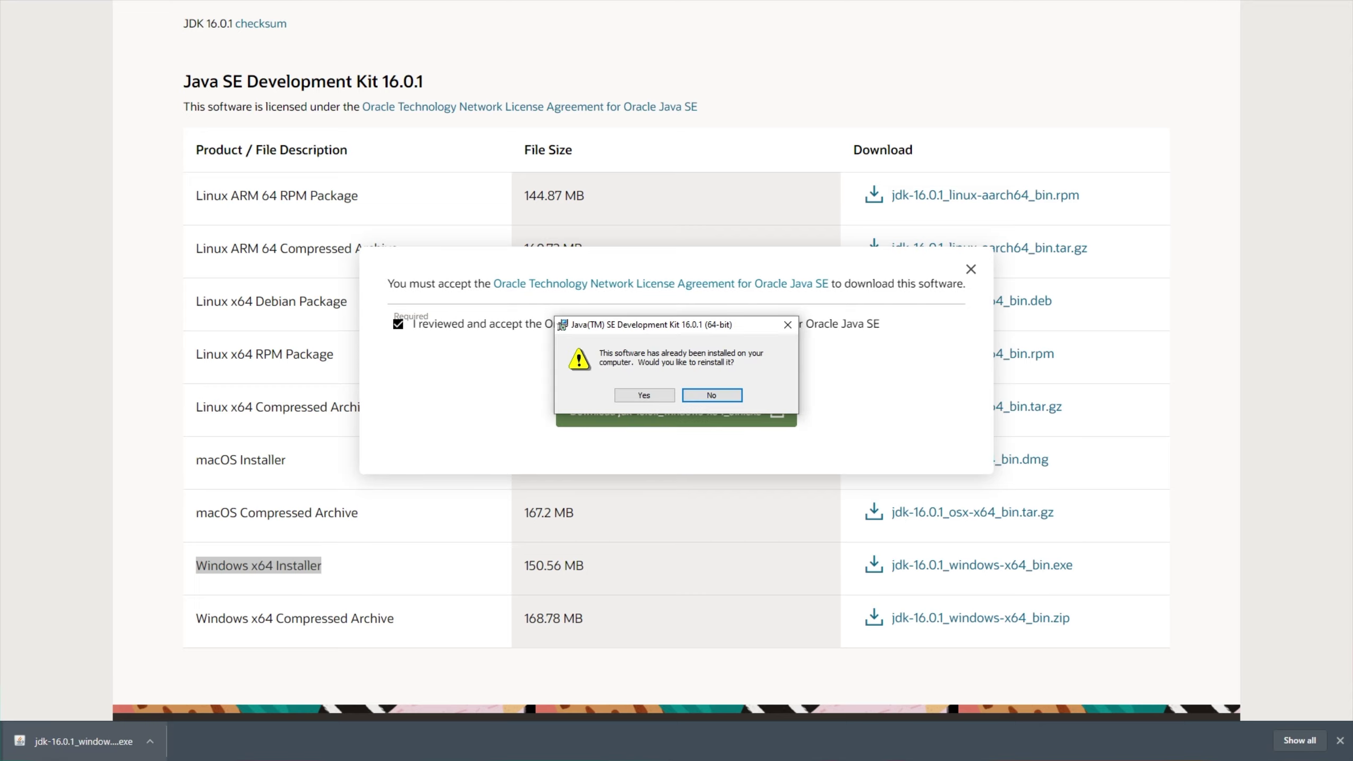
key("Return")
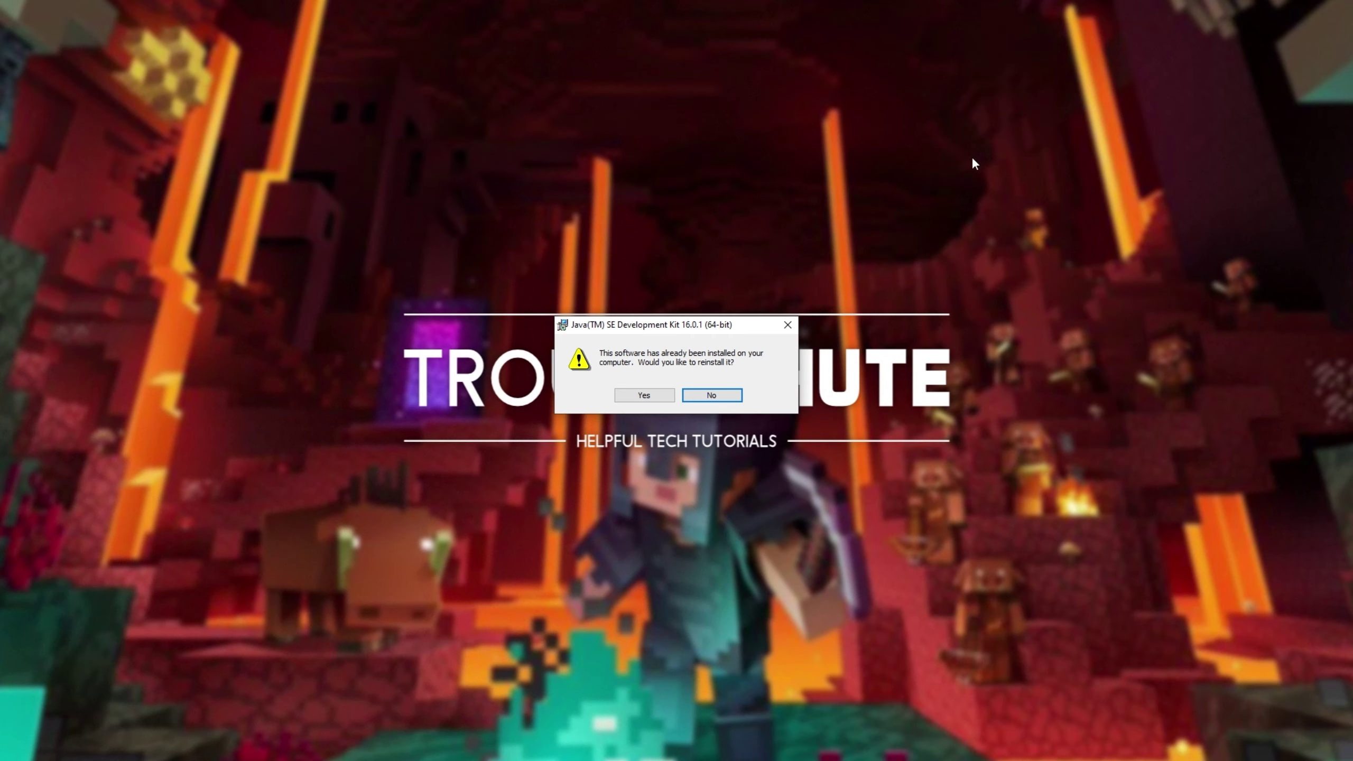